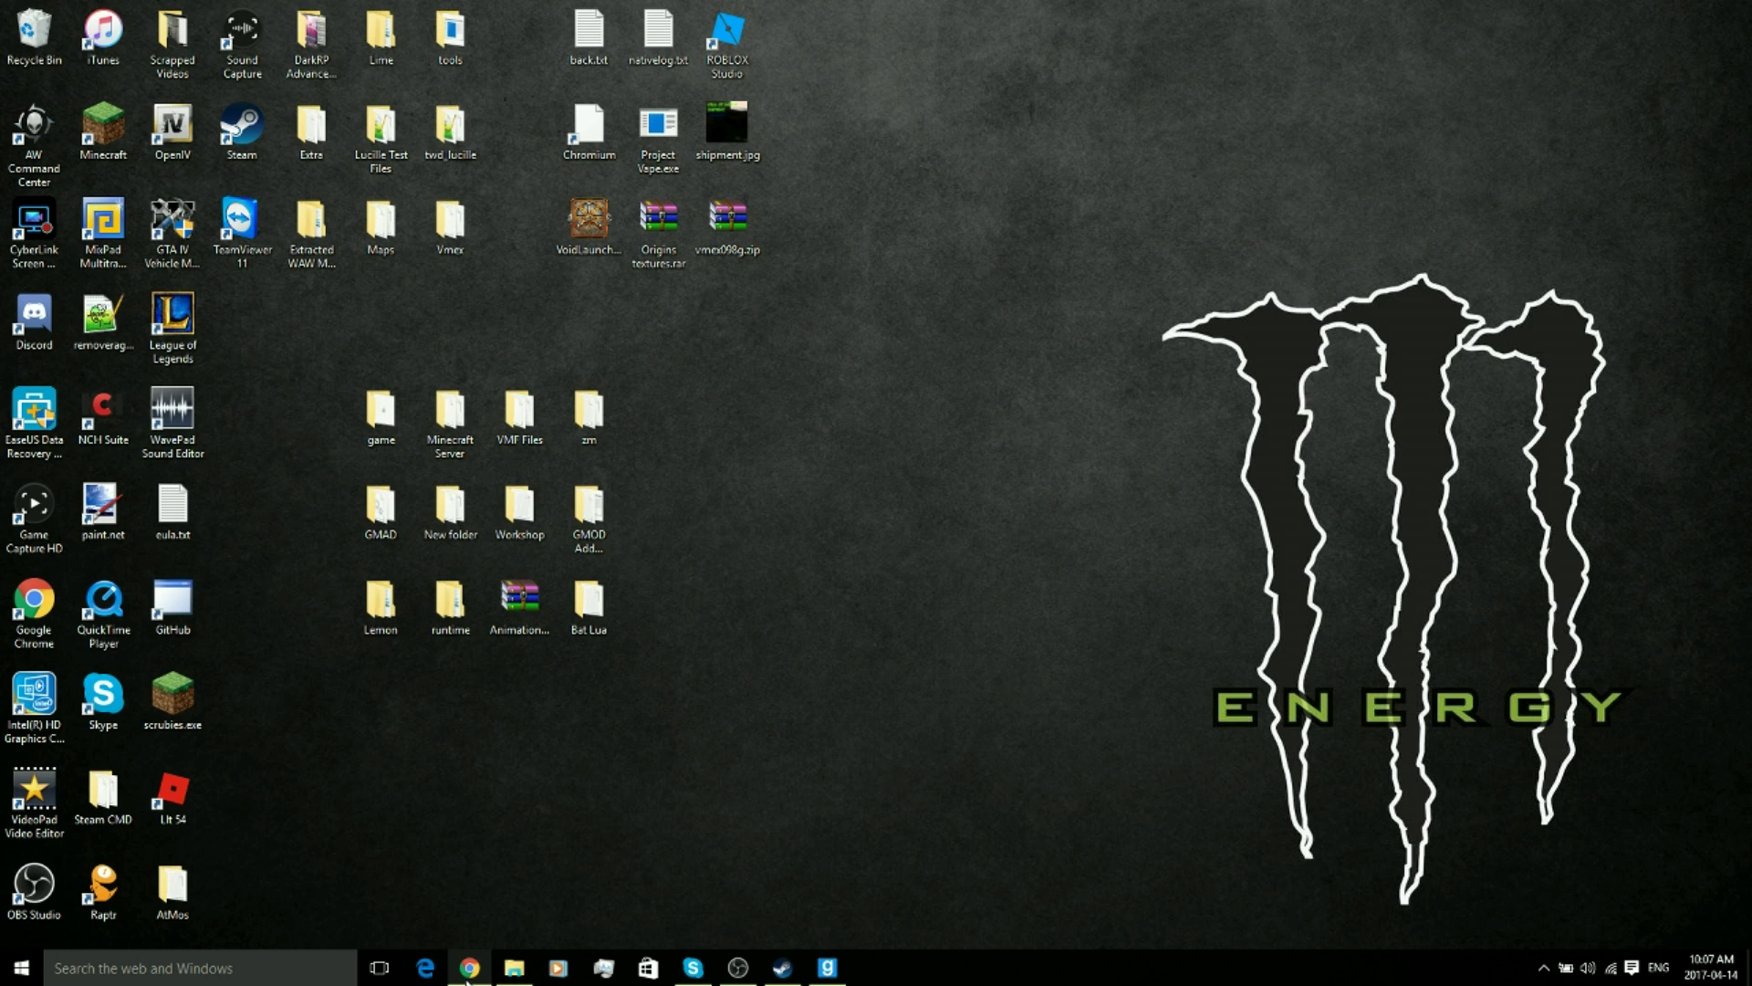
Download and run the ULX 3.73 installer with ULib 2.63 from the Ulysses downloads page, accepting its license agreement.
{"action": "left_click", "coordinate": [465, 976]}
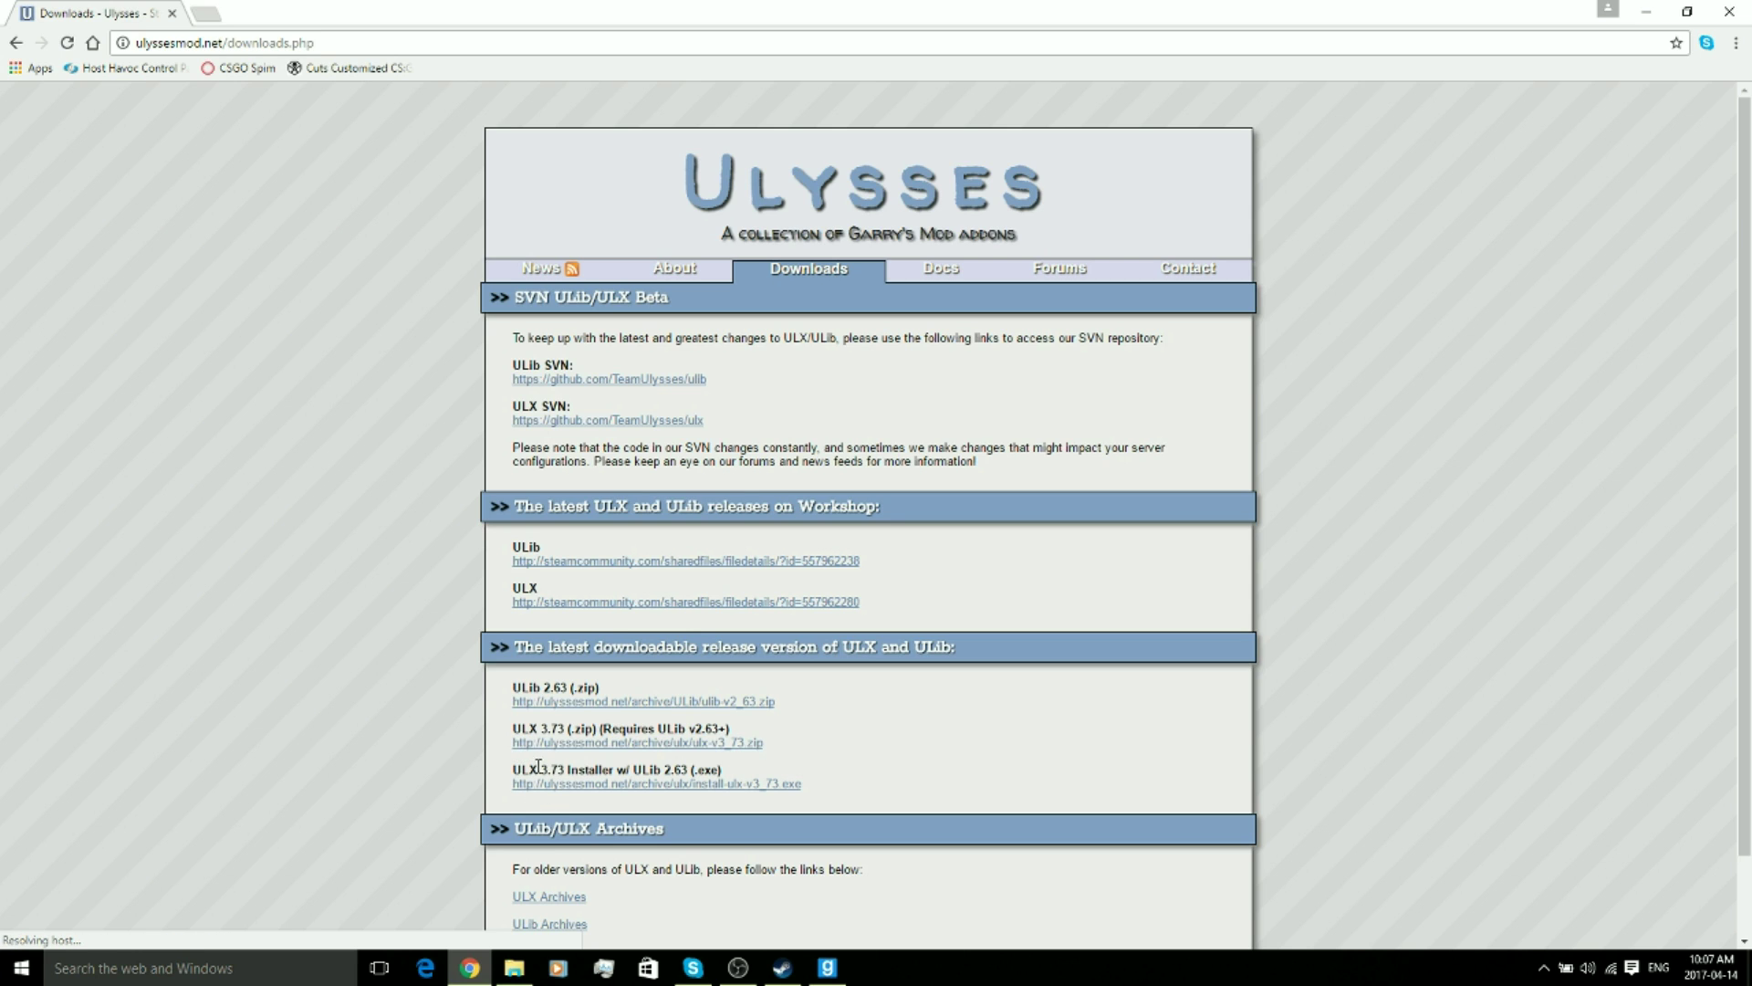
{"action": "left_click", "coordinate": [641, 794]}
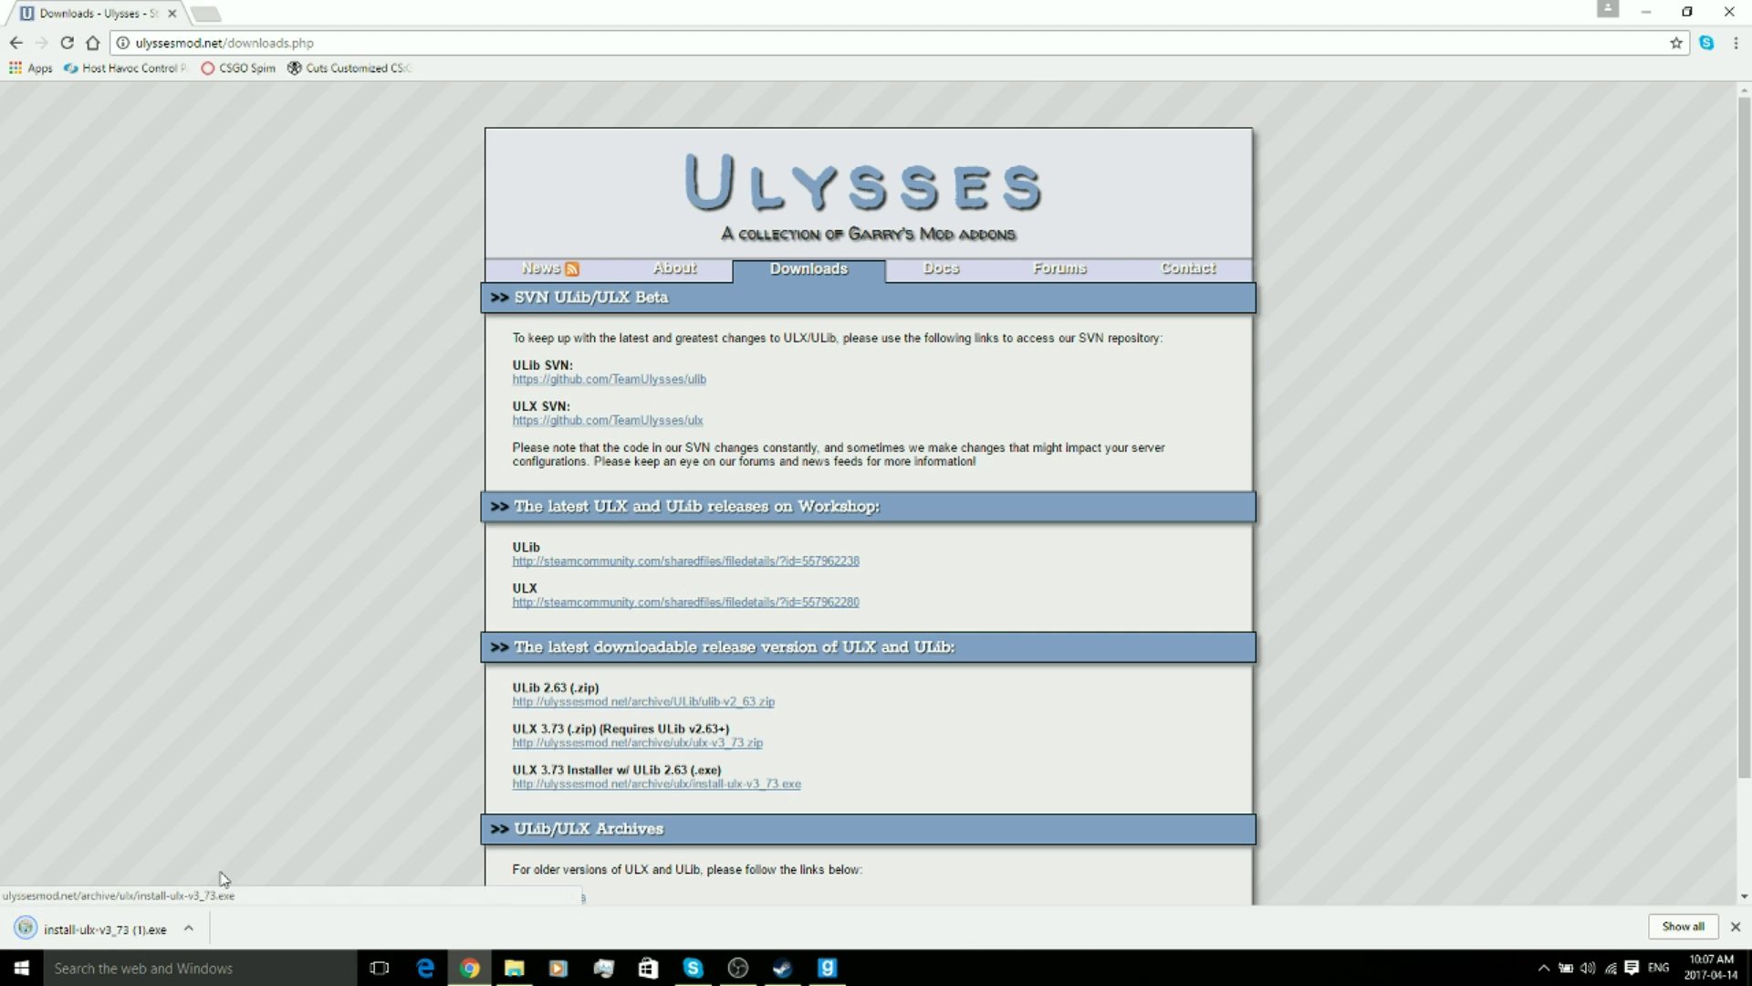
{"action": "left_click", "coordinate": [128, 931]}
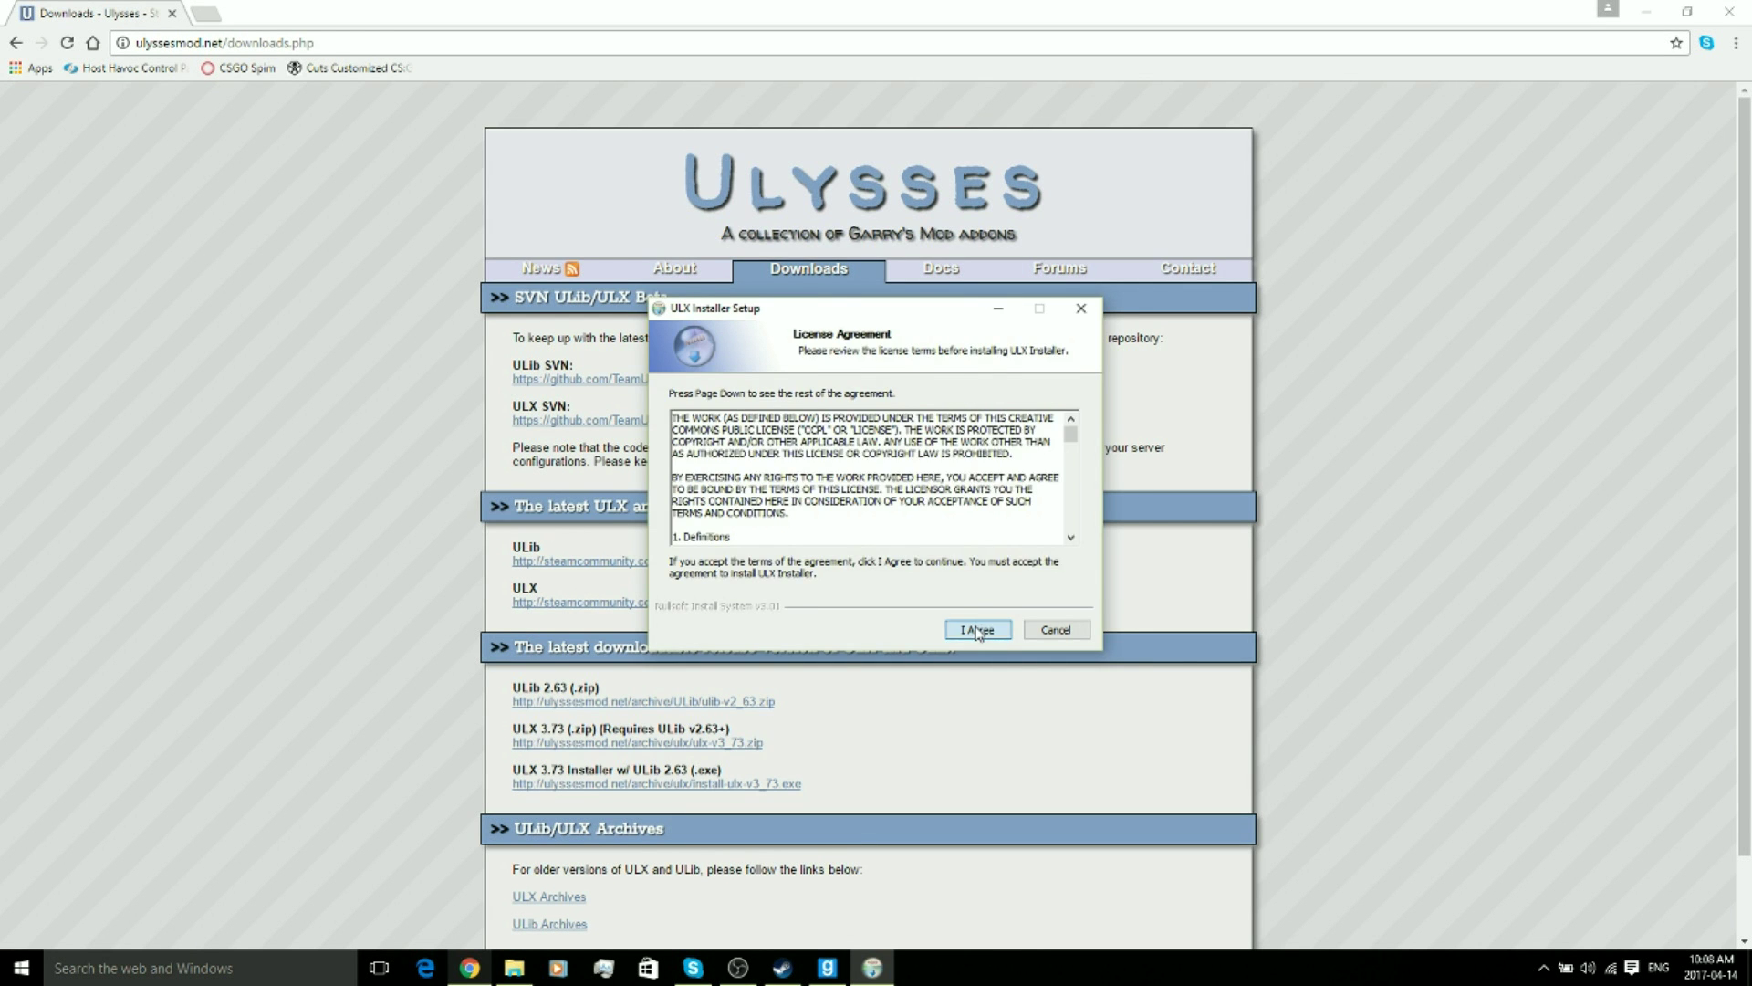
{"action": "left_click", "coordinate": [977, 629]}
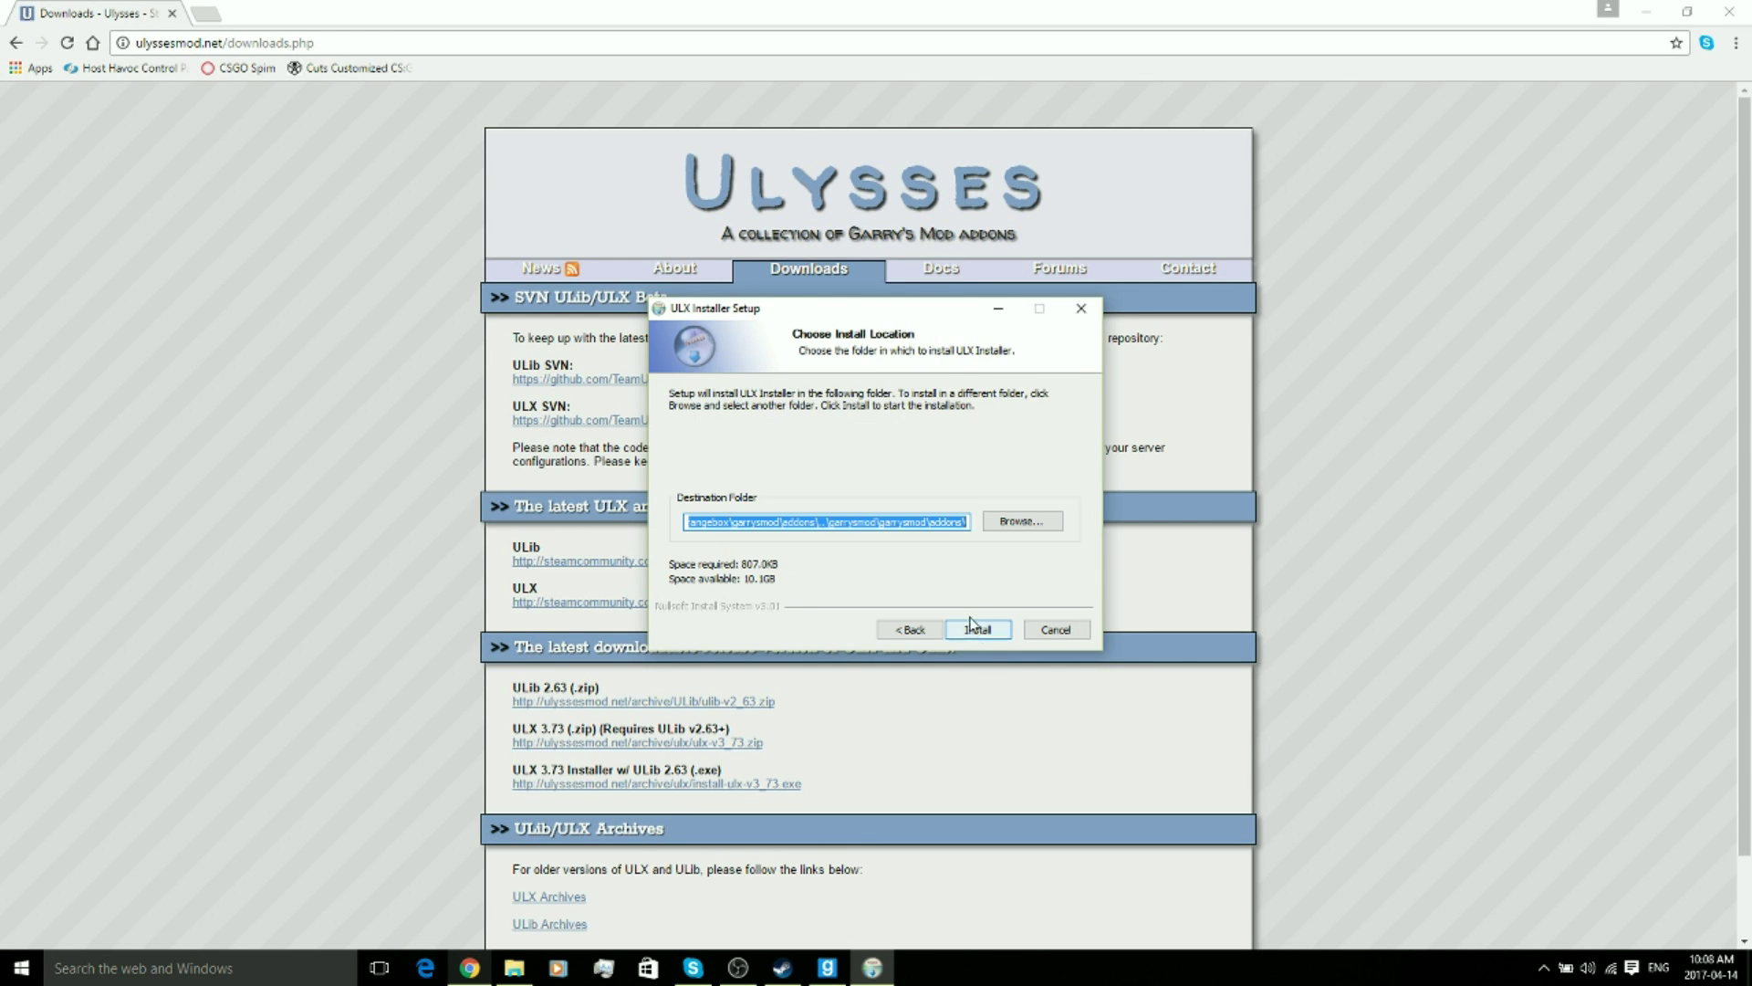
{"action": "left_click", "coordinate": [885, 526]}
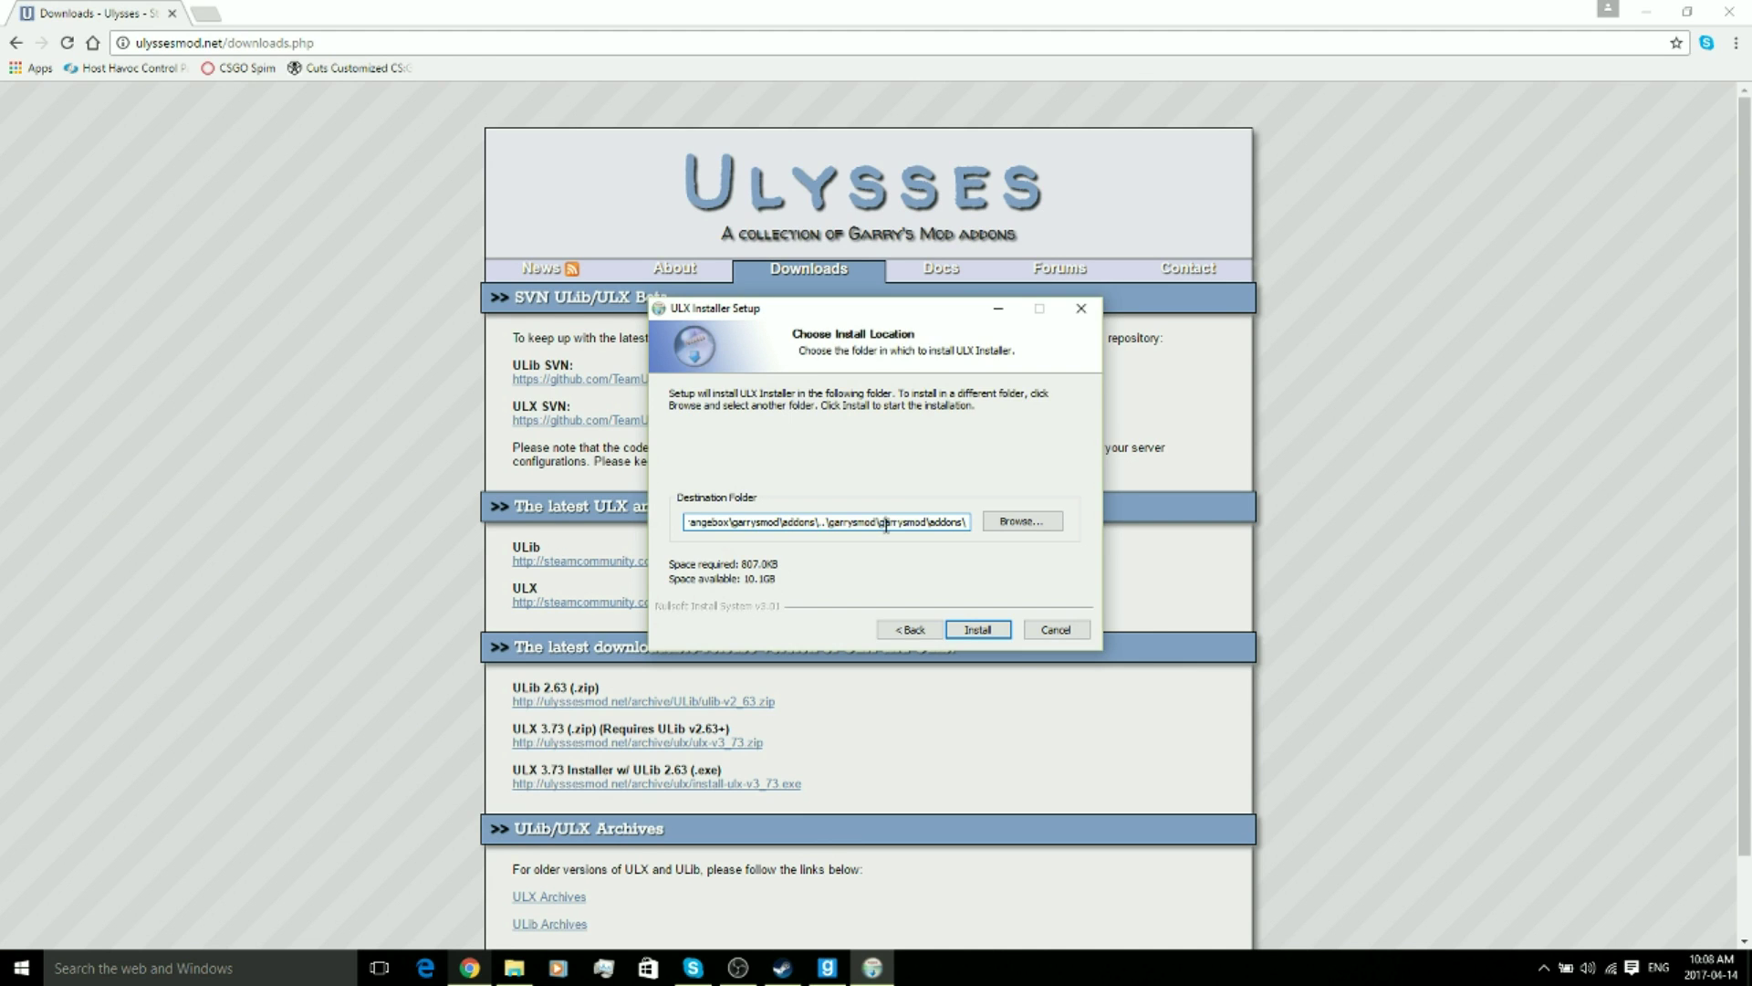
{"action": "double_click", "coordinate": [938, 526]}
{"action": "left_click", "coordinate": [786, 528]}
In File Explorer, go to the server's C:\DarkRP\garrysmod\addons folder and copy its full path.
{"action": "left_click", "coordinate": [515, 969]}
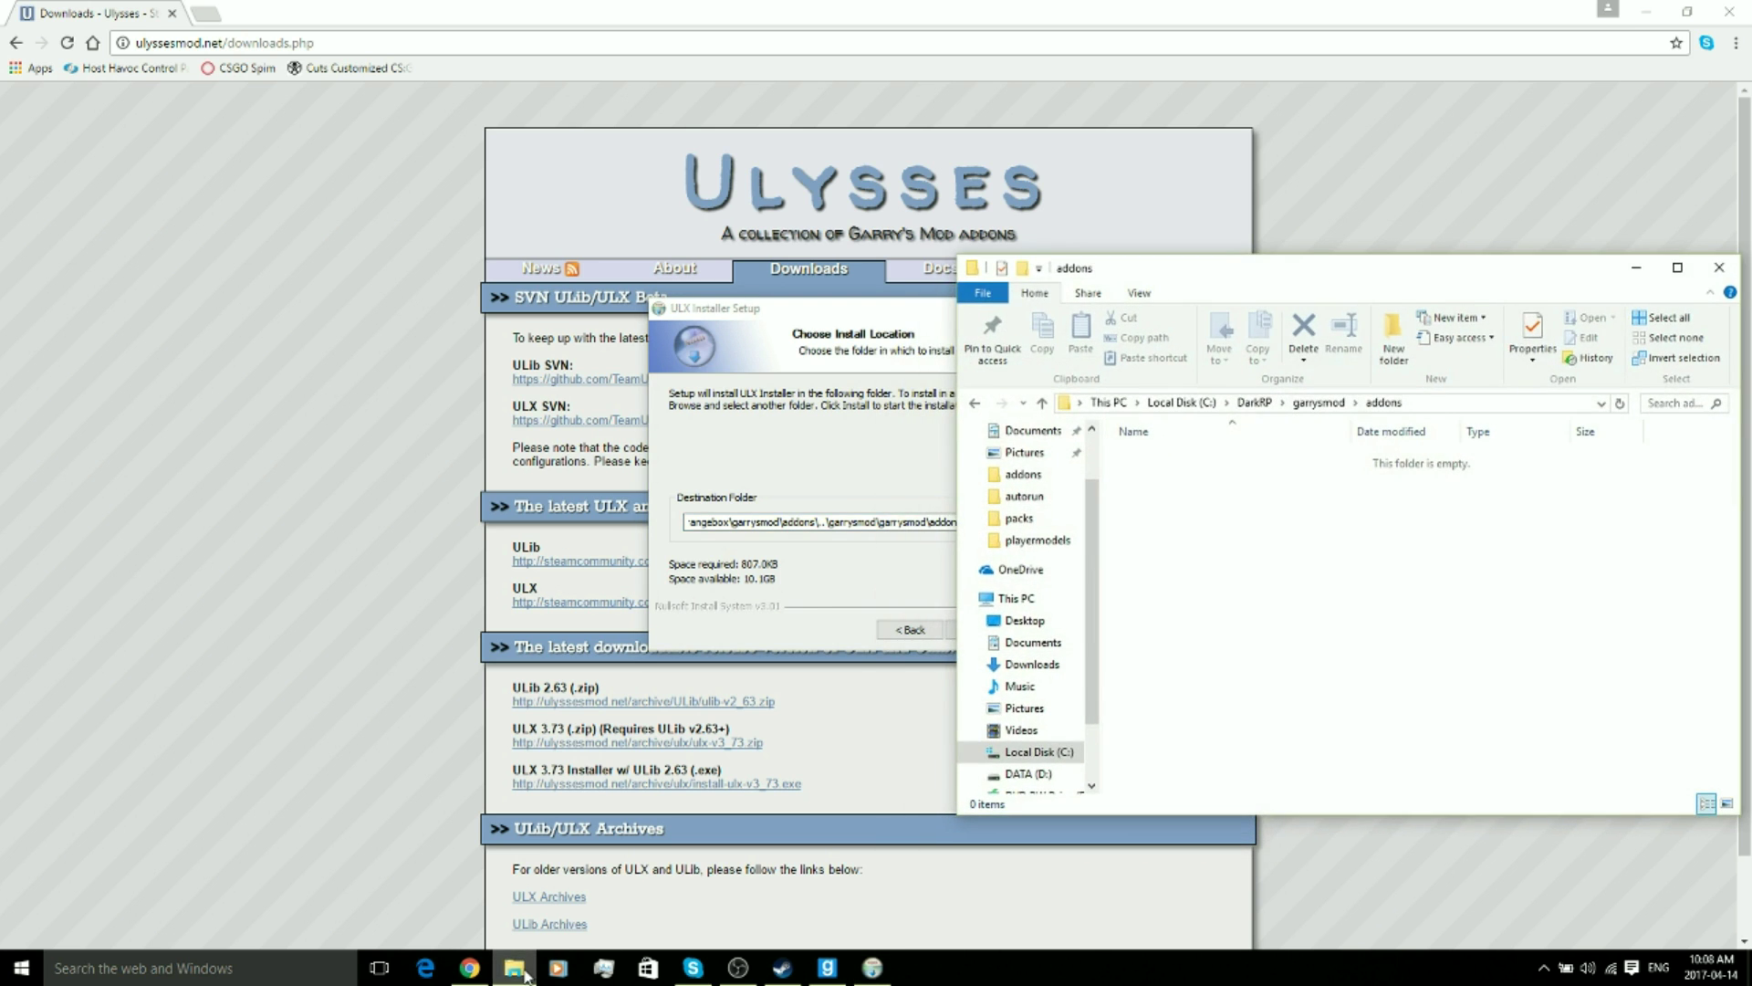
{"action": "left_click", "coordinate": [1025, 754]}
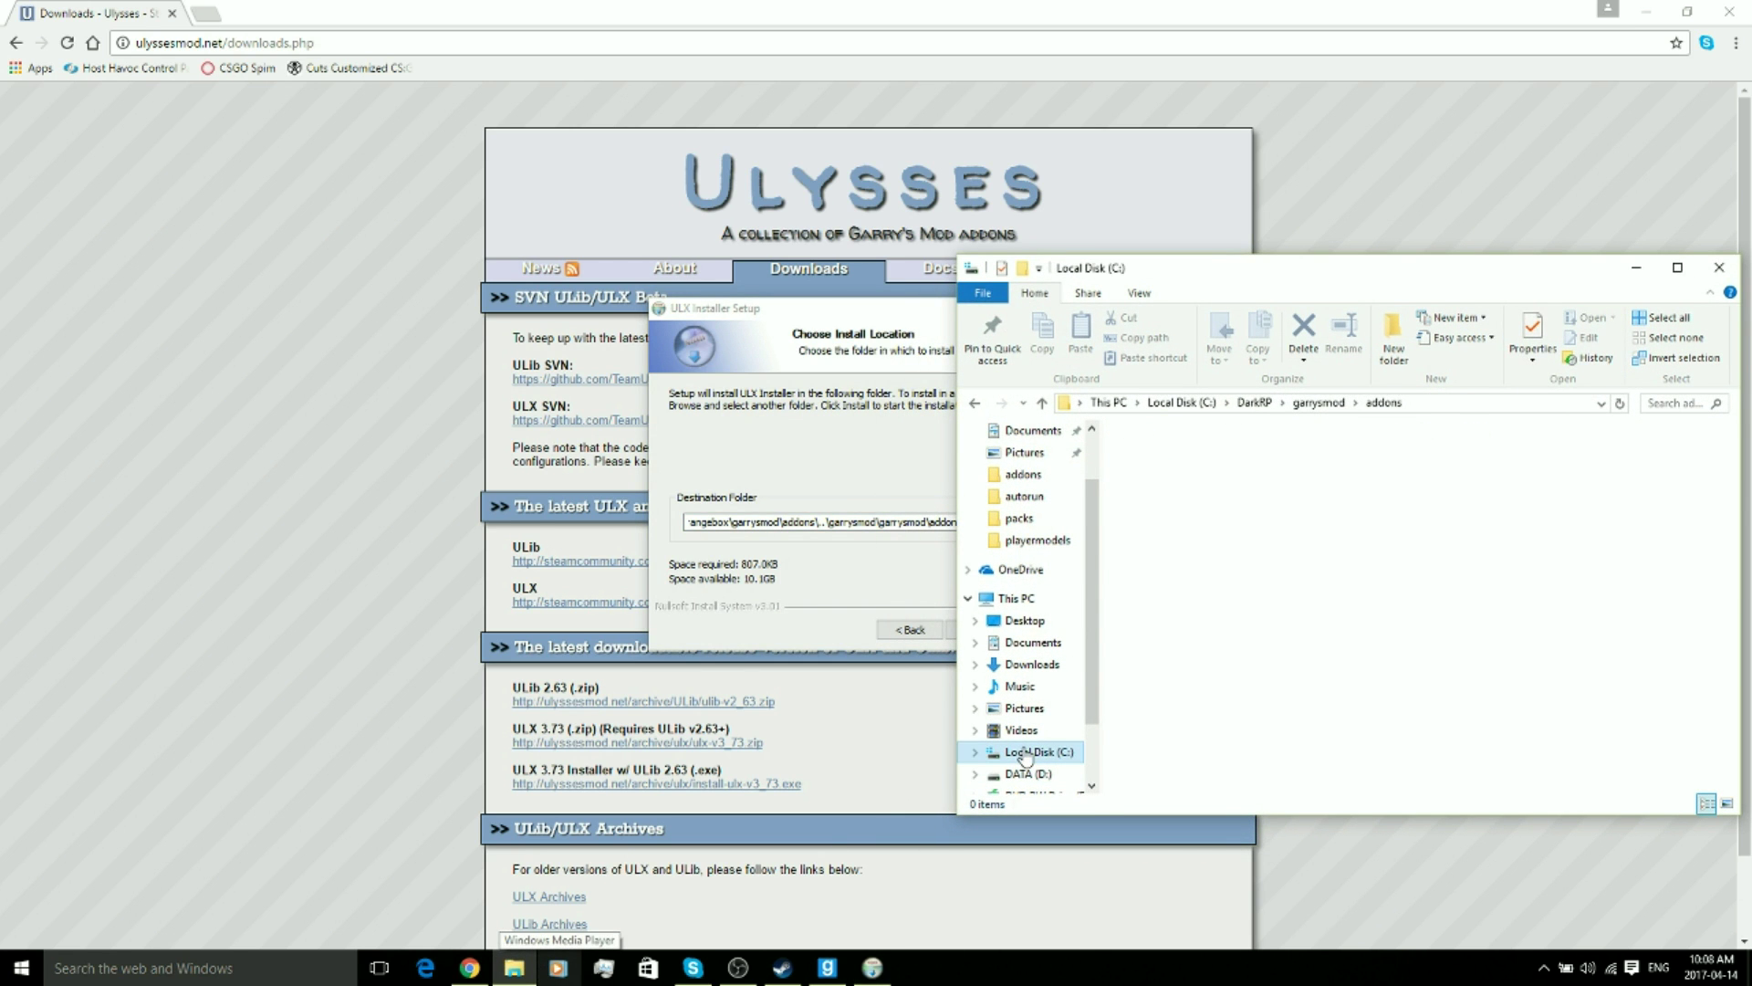
{"action": "left_click", "coordinate": [1186, 517]}
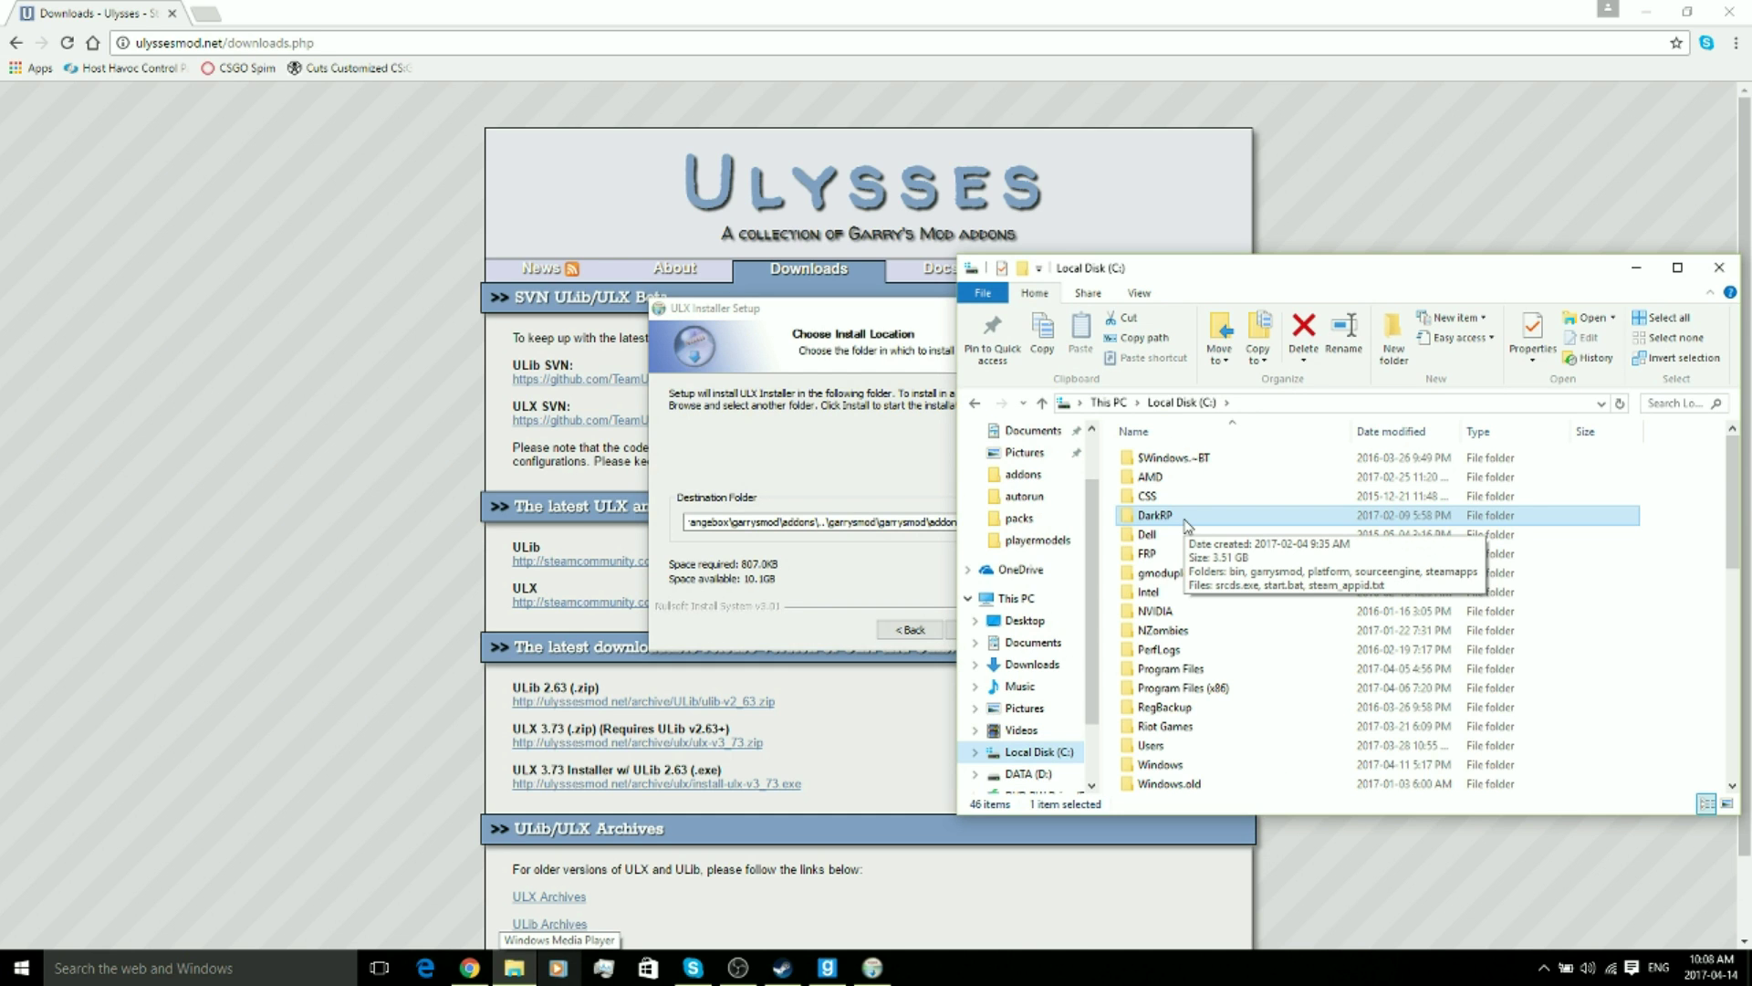
{"action": "double_click", "coordinate": [1186, 522]}
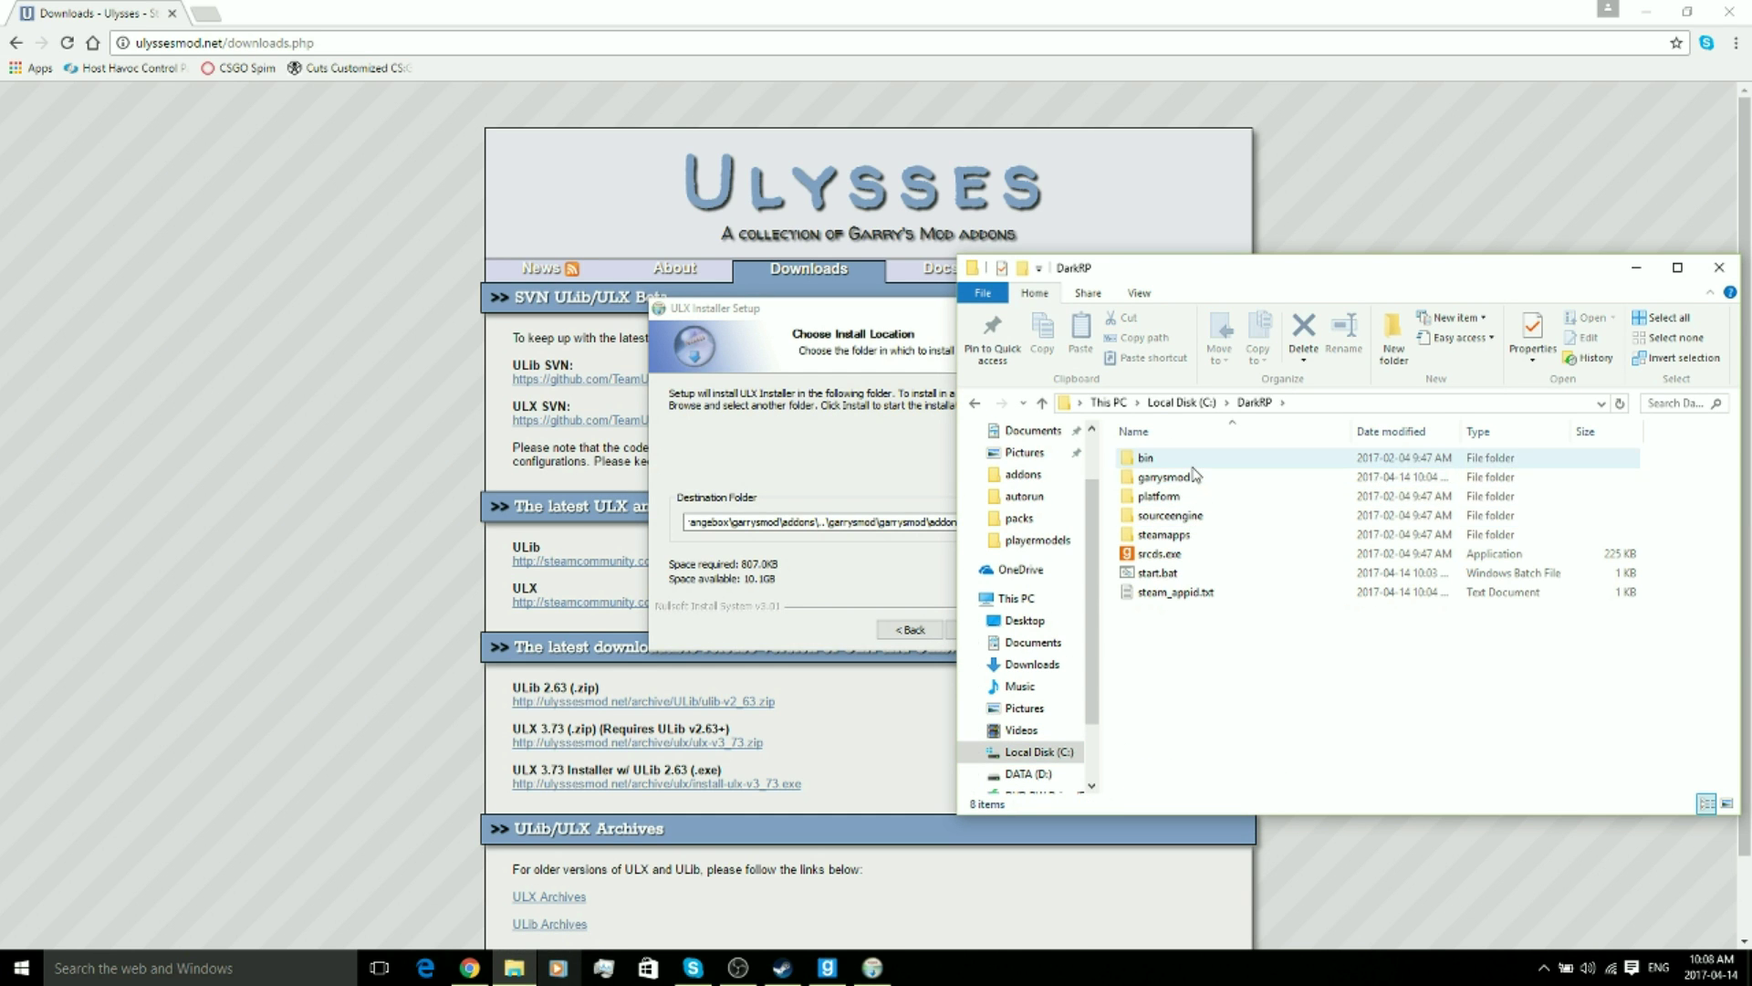
{"action": "double_click", "coordinate": [1198, 478]}
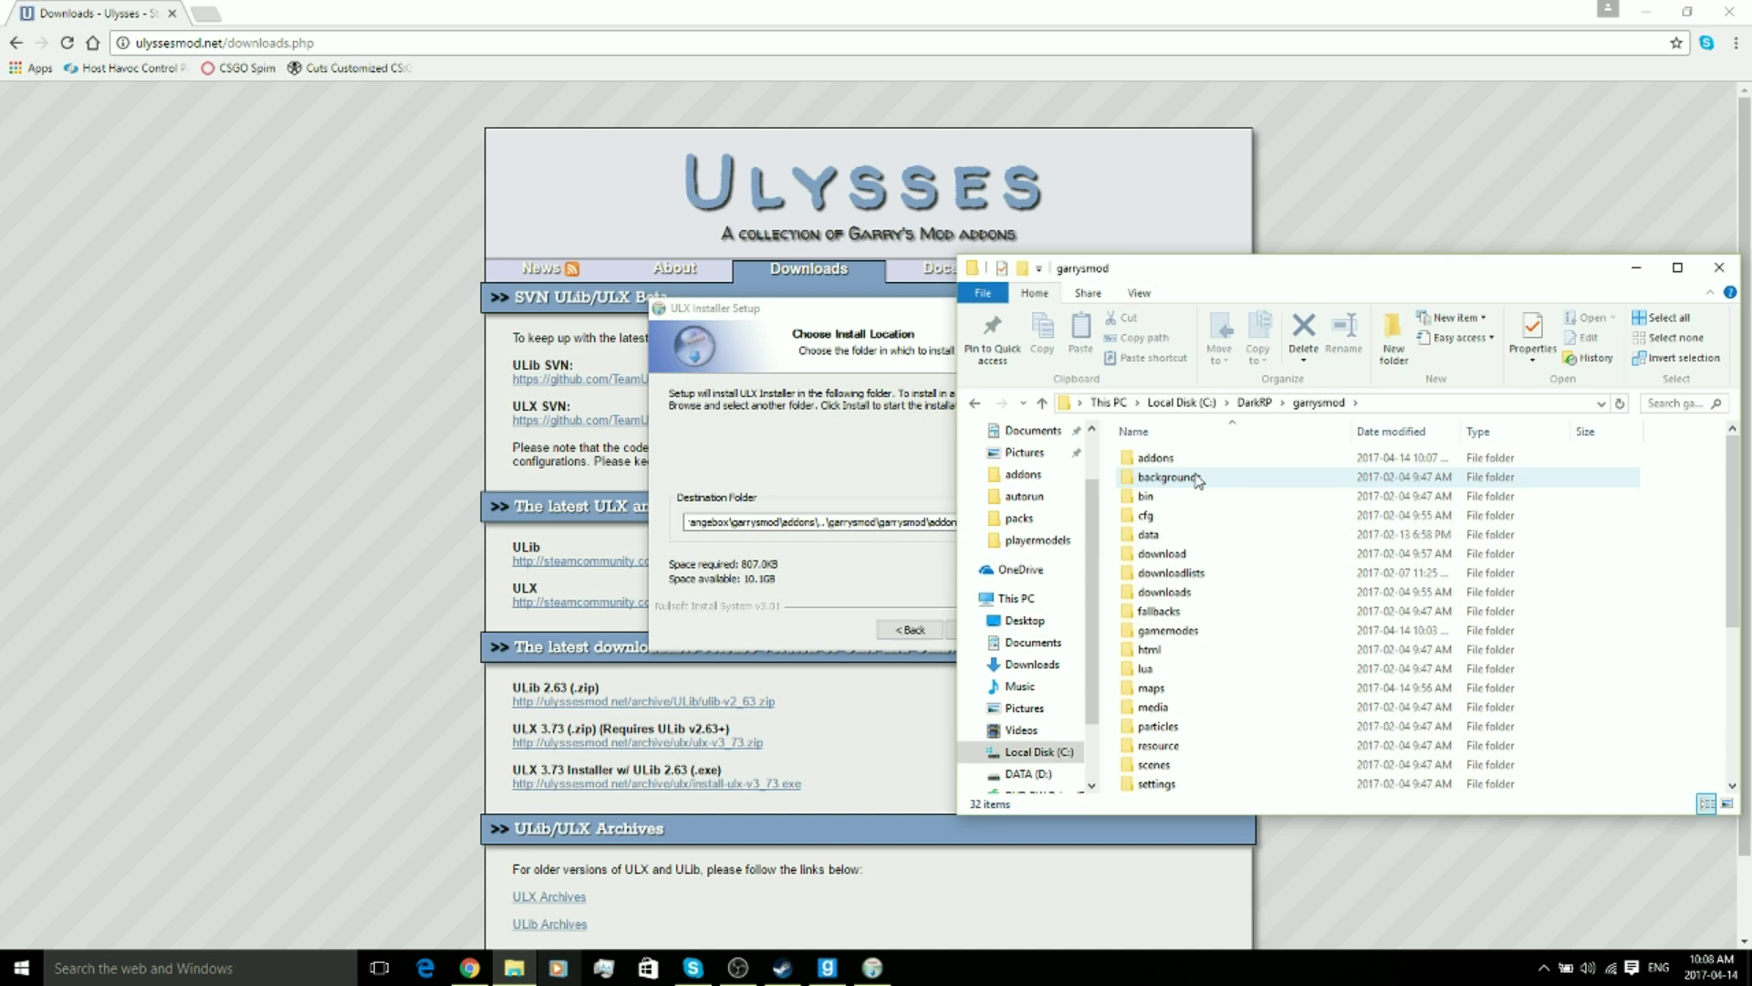
{"action": "double_click", "coordinate": [1198, 467]}
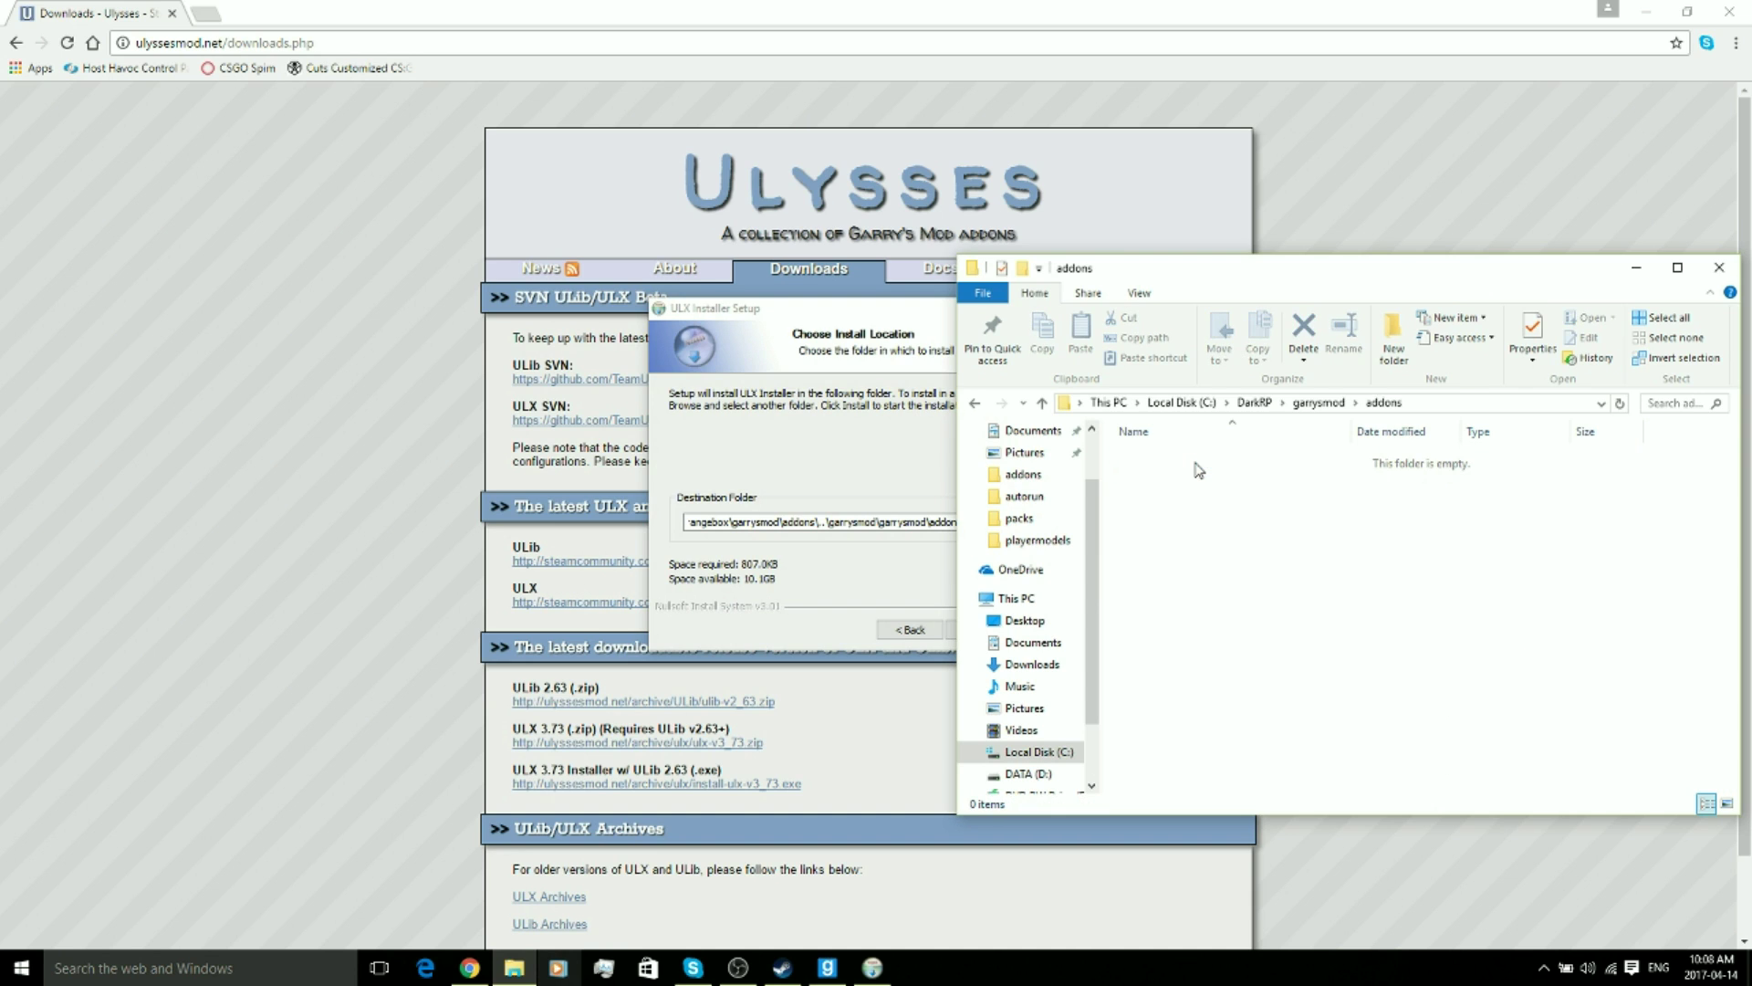
{"action": "left_click", "coordinate": [1437, 407]}
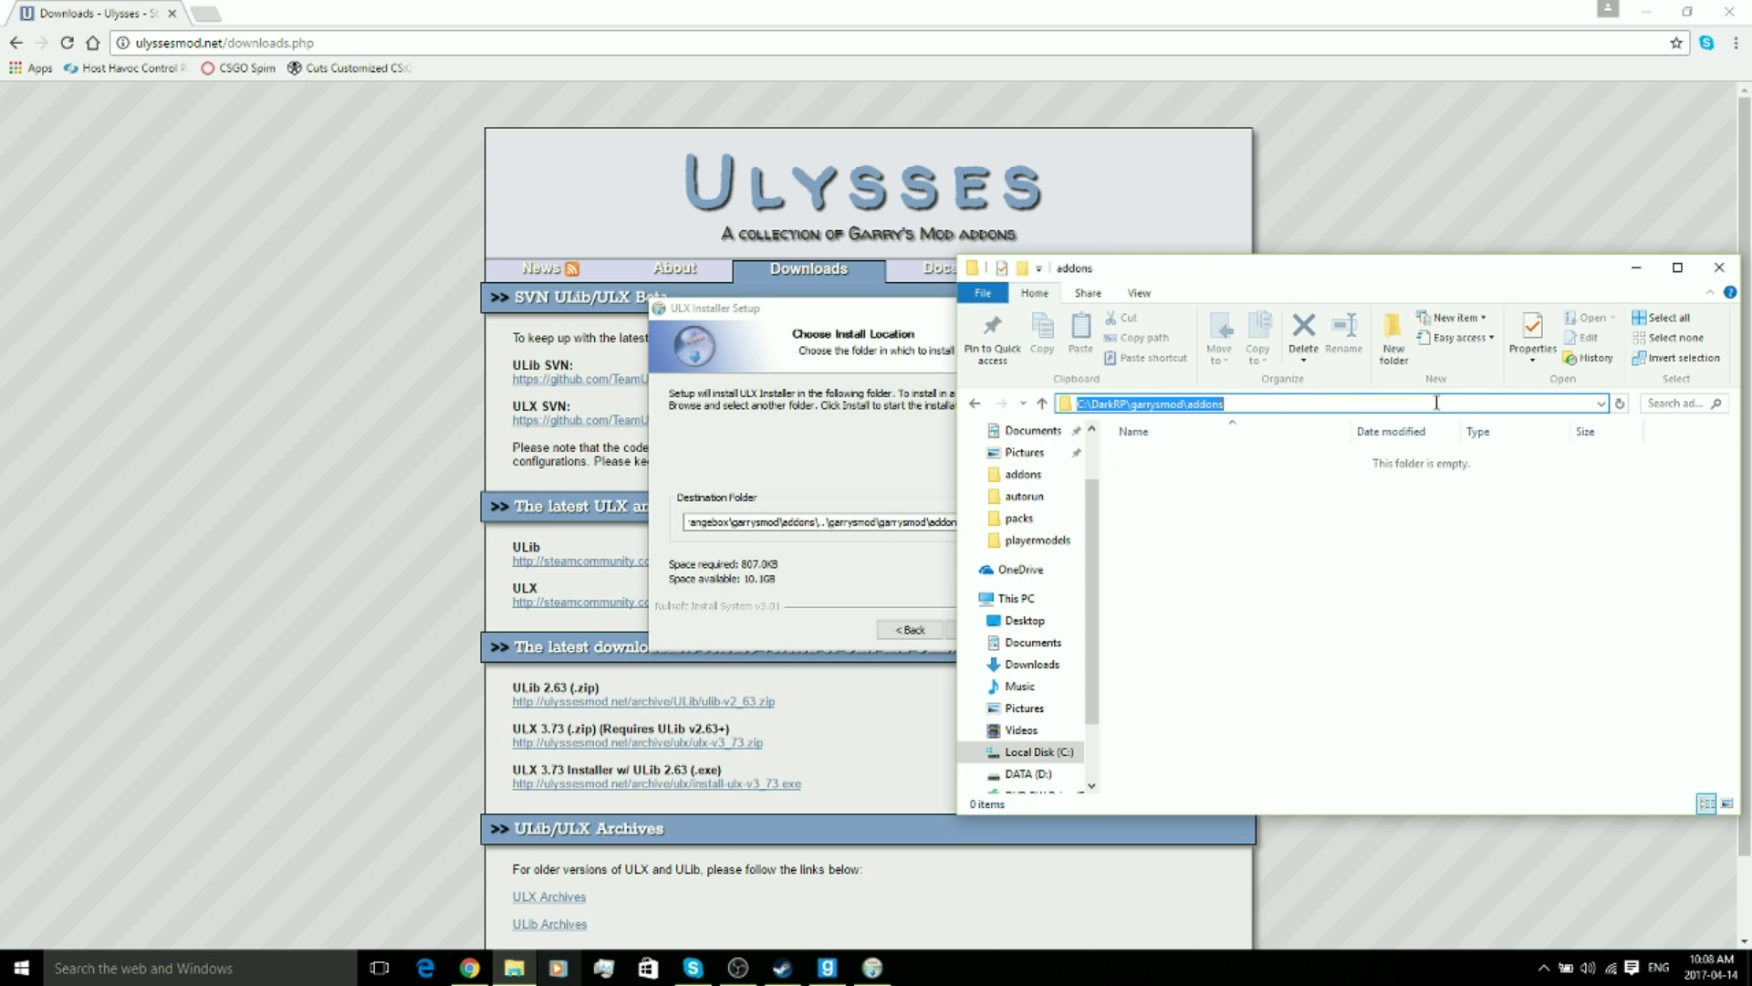
{"action": "right_click", "coordinate": [1243, 402]}
{"action": "left_click", "coordinate": [1283, 458]}
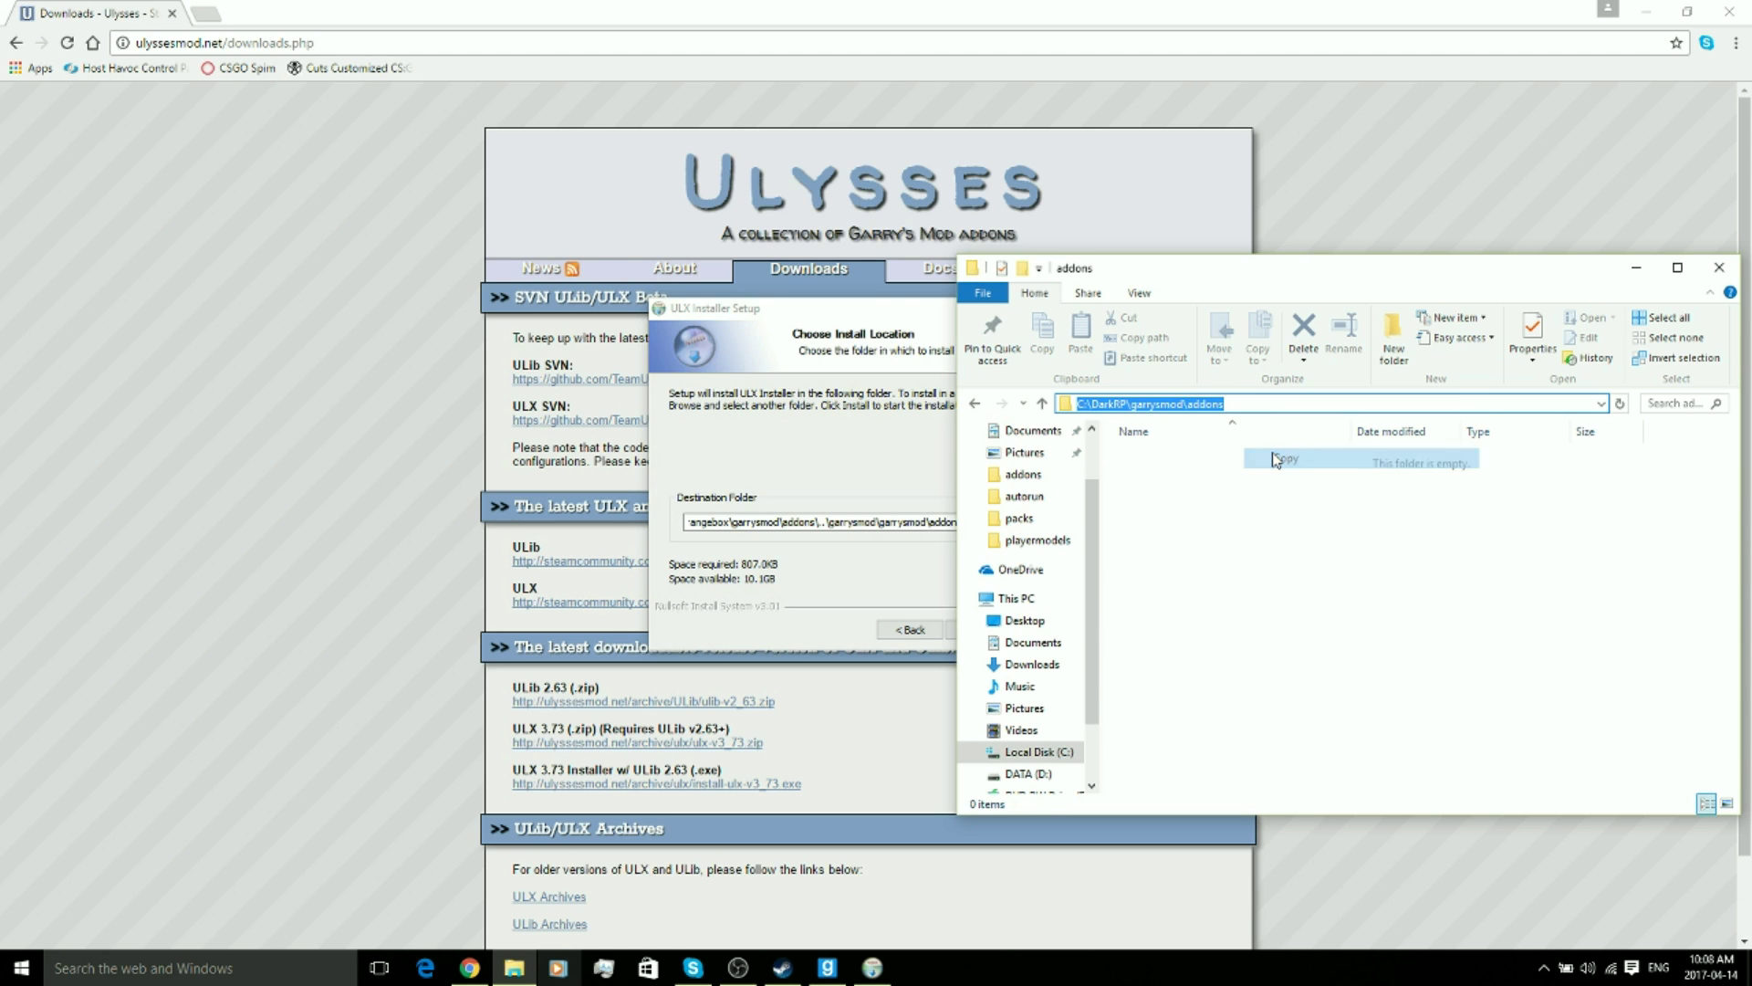
Replace the ULX installer's destination folder with the copied path C:\DarkRP\garrysmod\addons.
{"action": "left_click", "coordinate": [869, 463]}
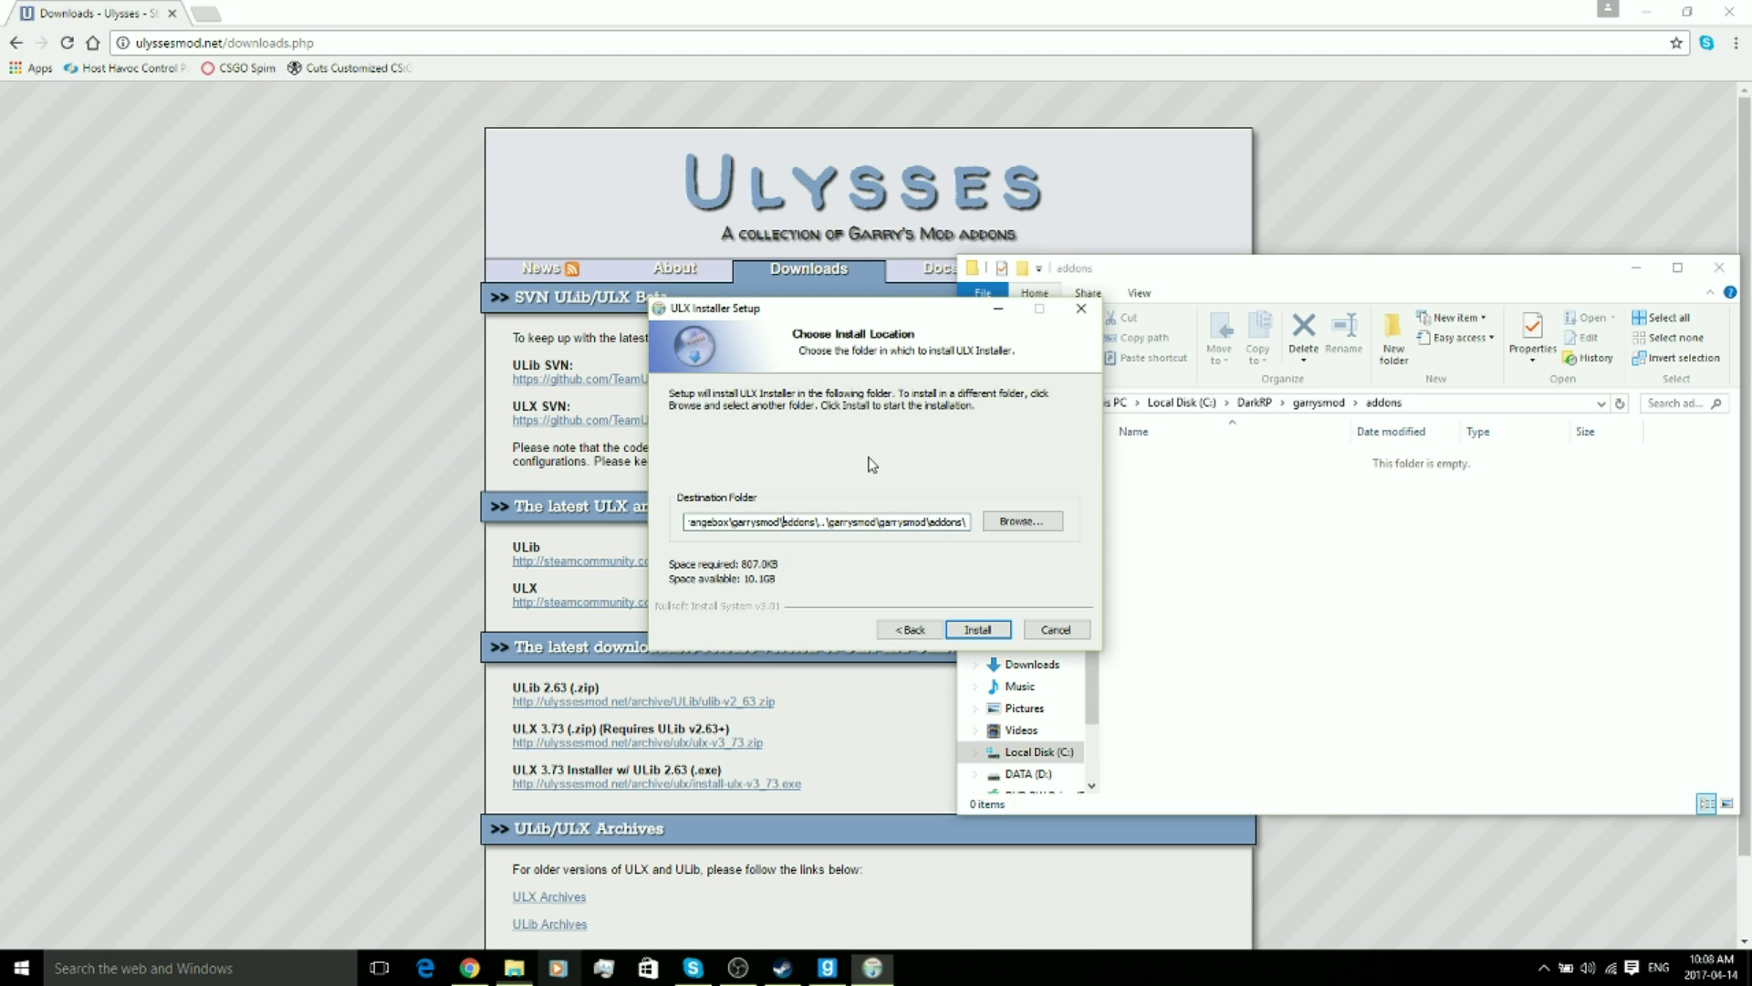
{"action": "double_click", "coordinate": [914, 525]}
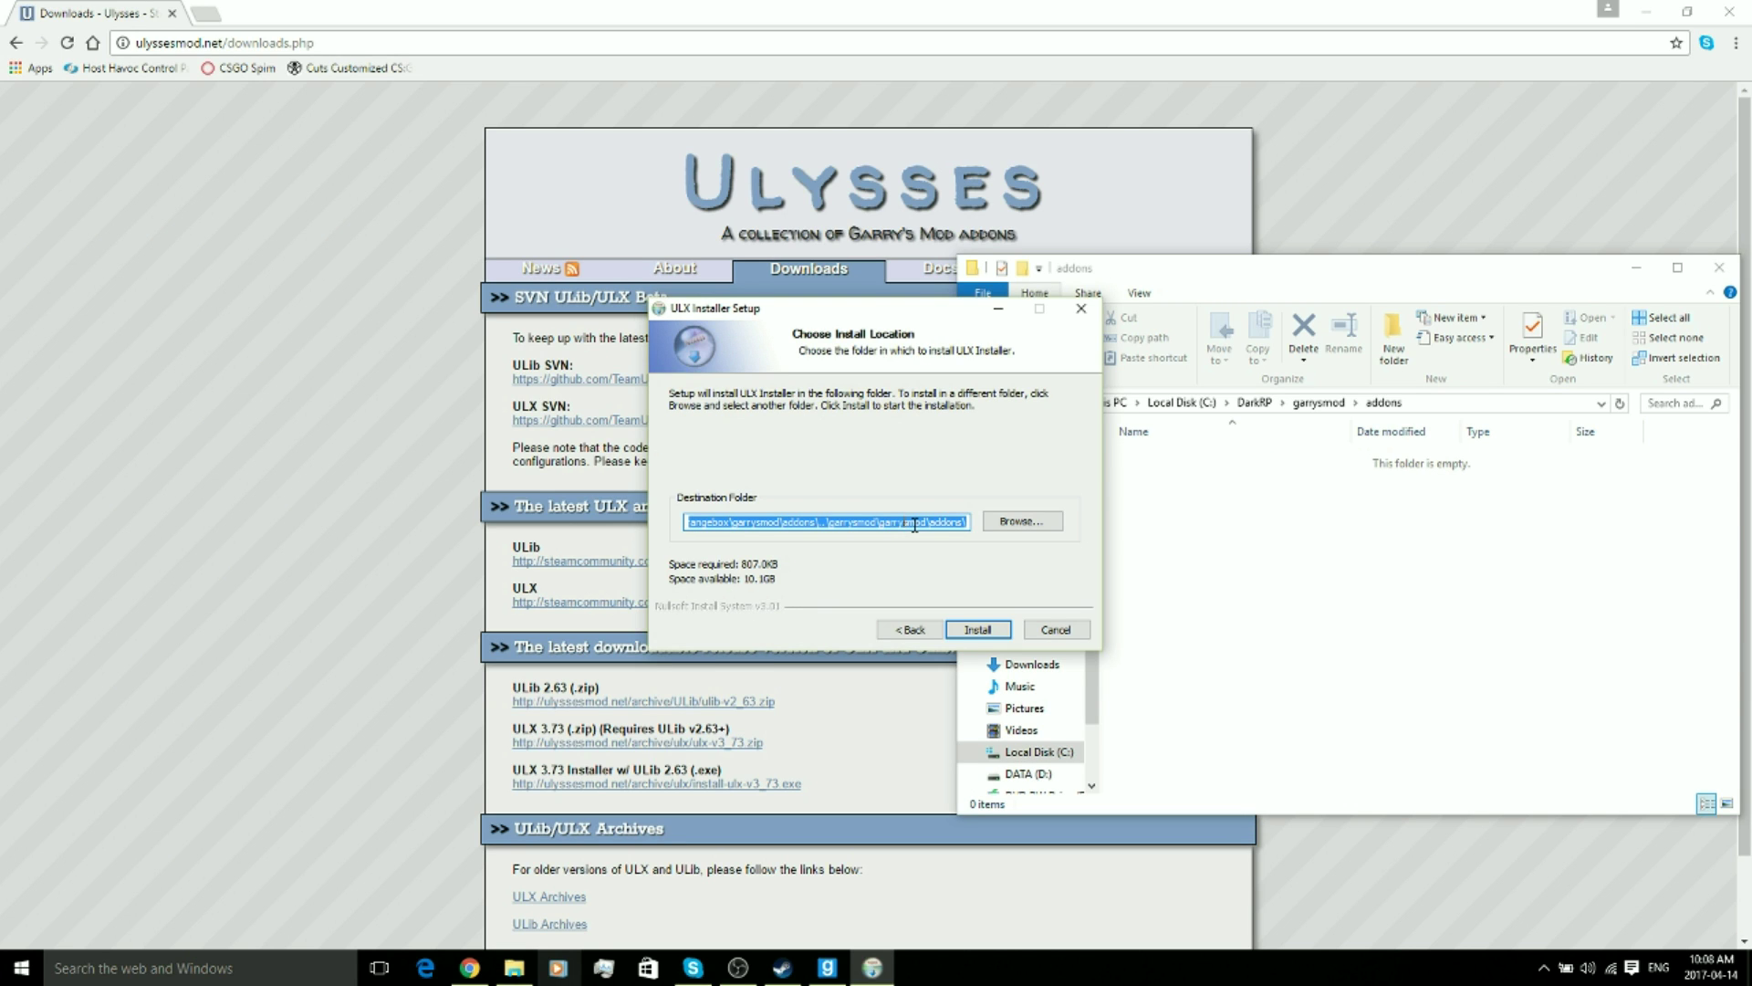
{"action": "key", "text": "BackSpace"}
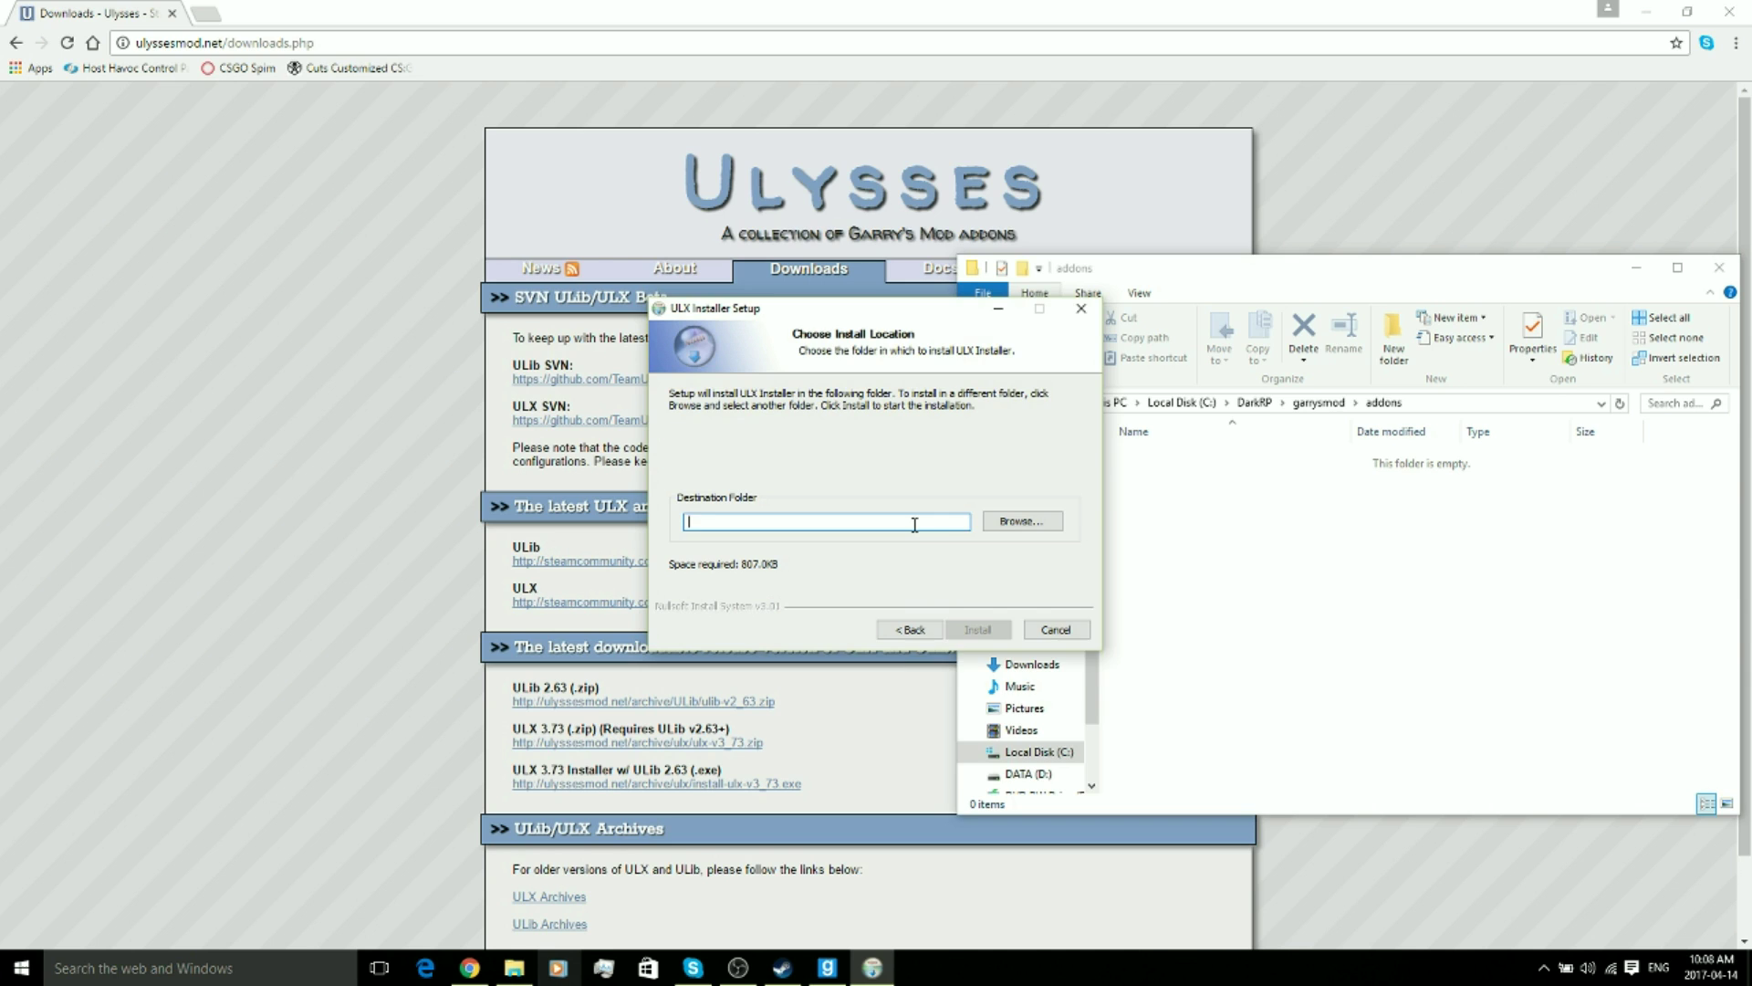
{"action": "right_click", "coordinate": [914, 524]}
{"action": "left_click", "coordinate": [973, 599]}
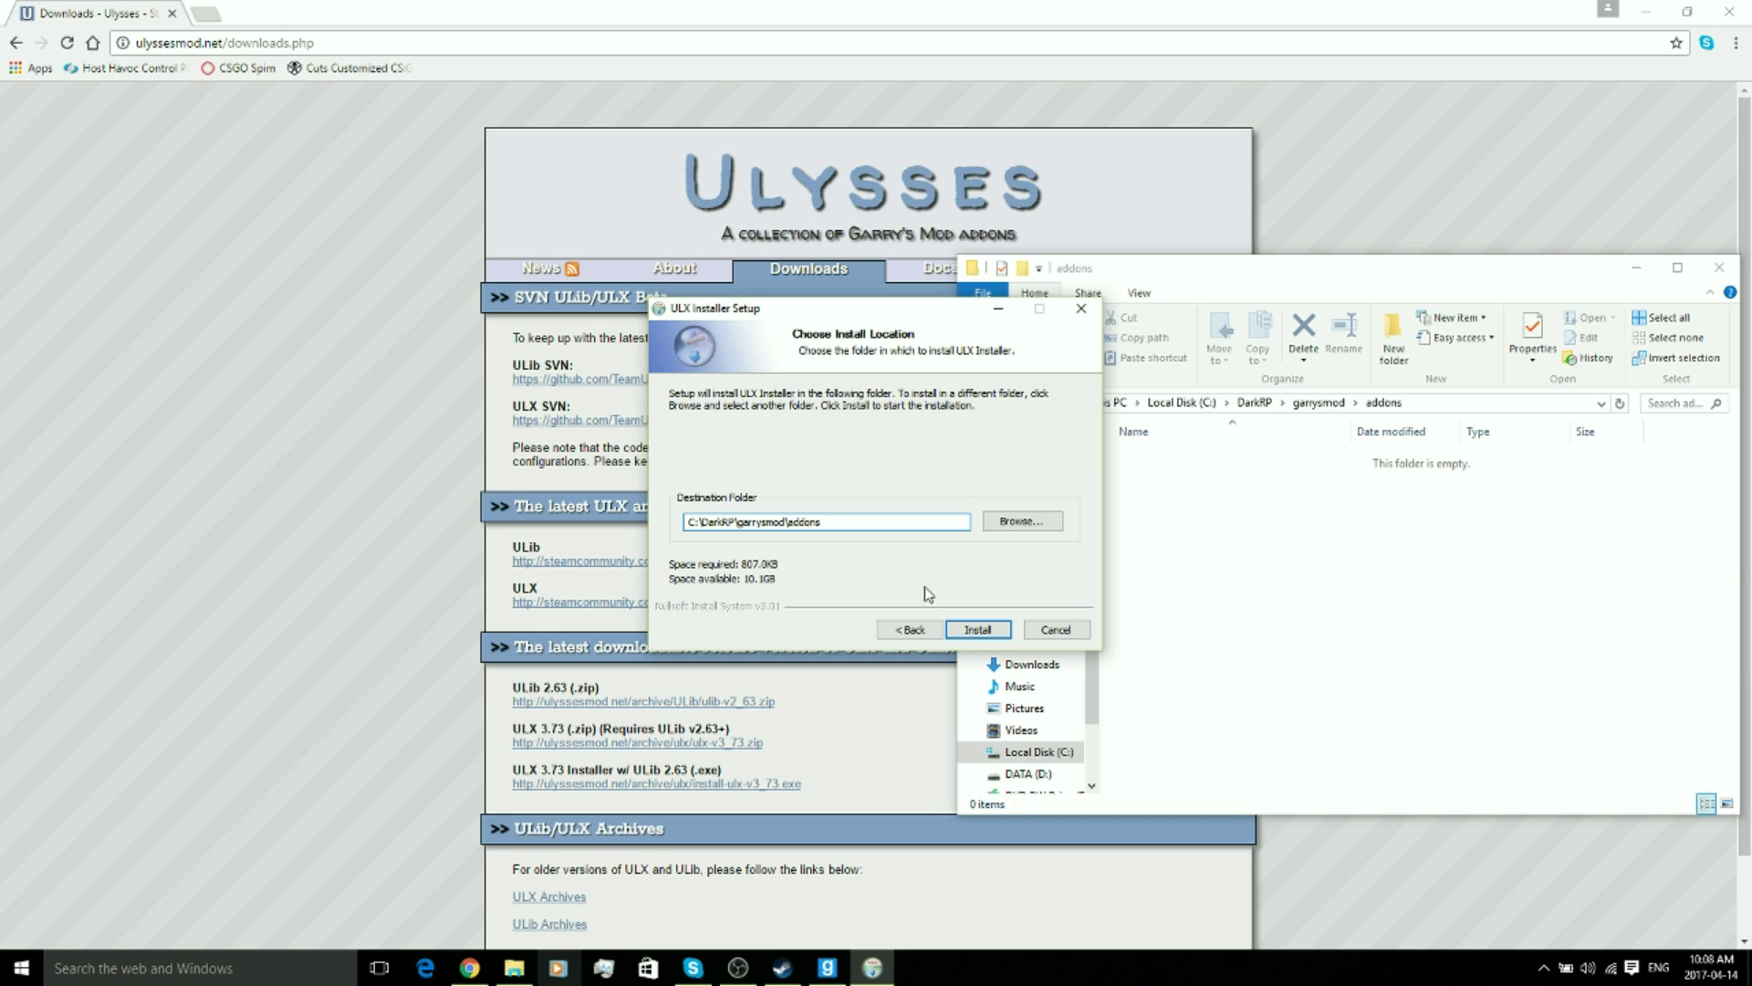
Install ULX and ULib into the chosen folder and close the installer along with its closing notice.
{"action": "left_click", "coordinate": [978, 629]}
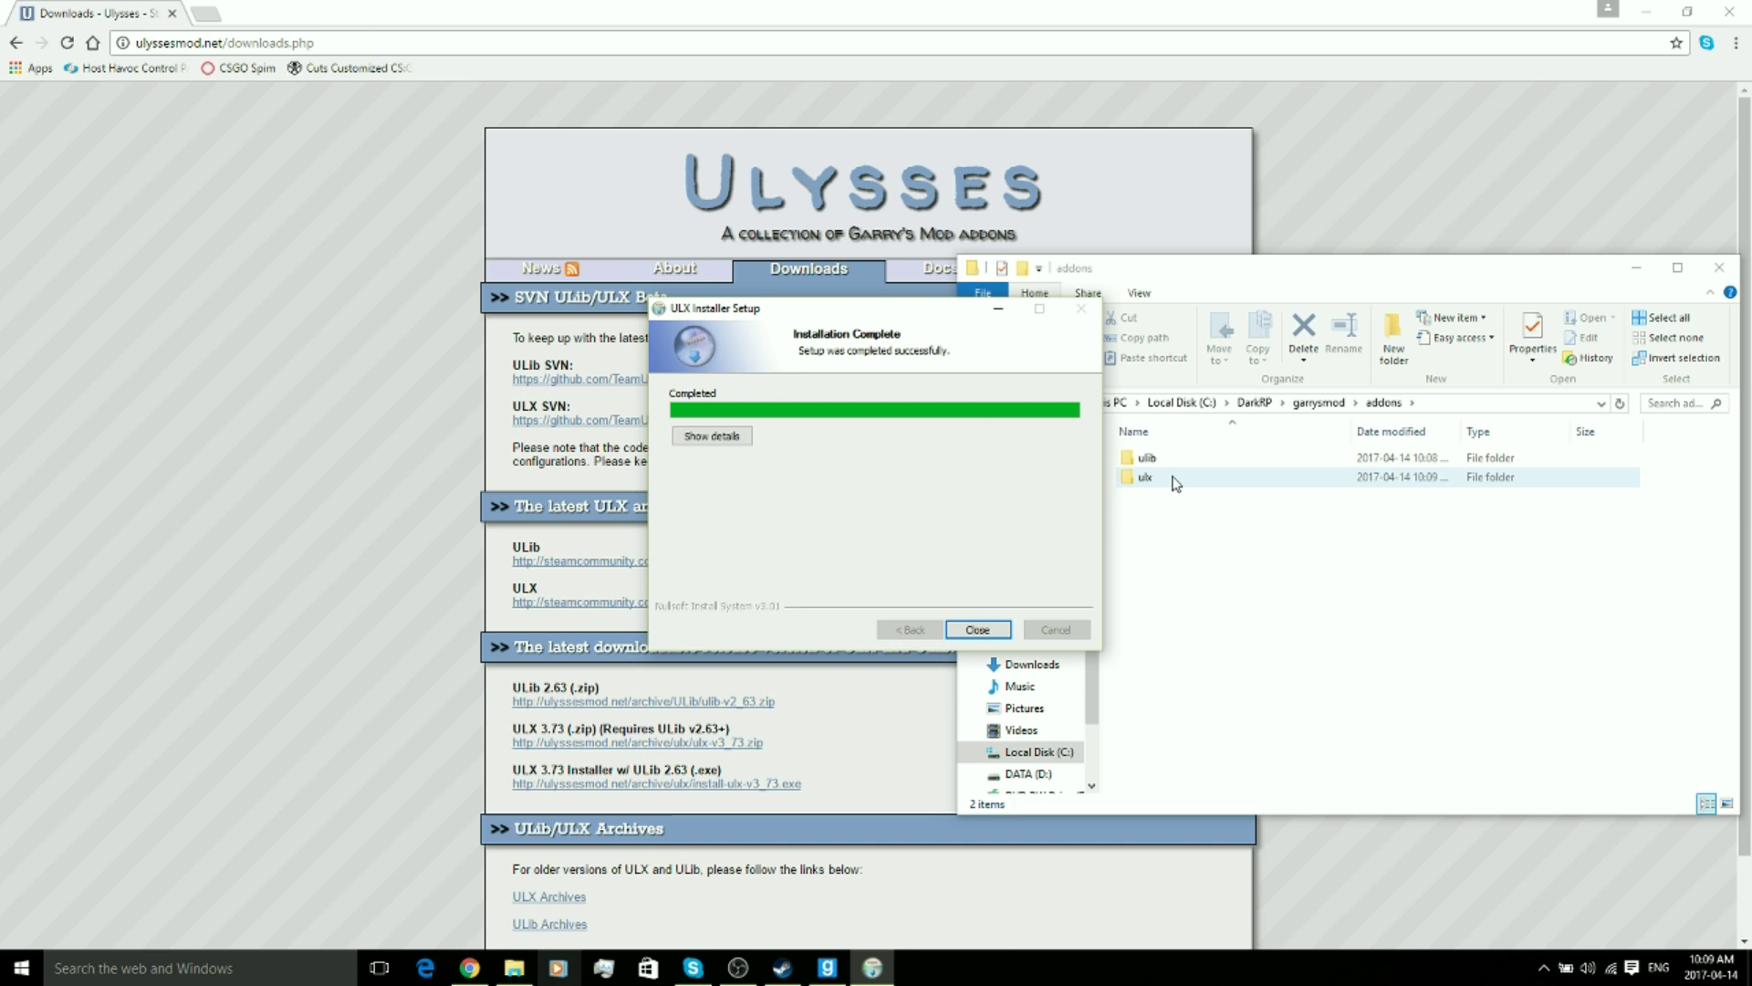
{"action": "left_click", "coordinate": [975, 629]}
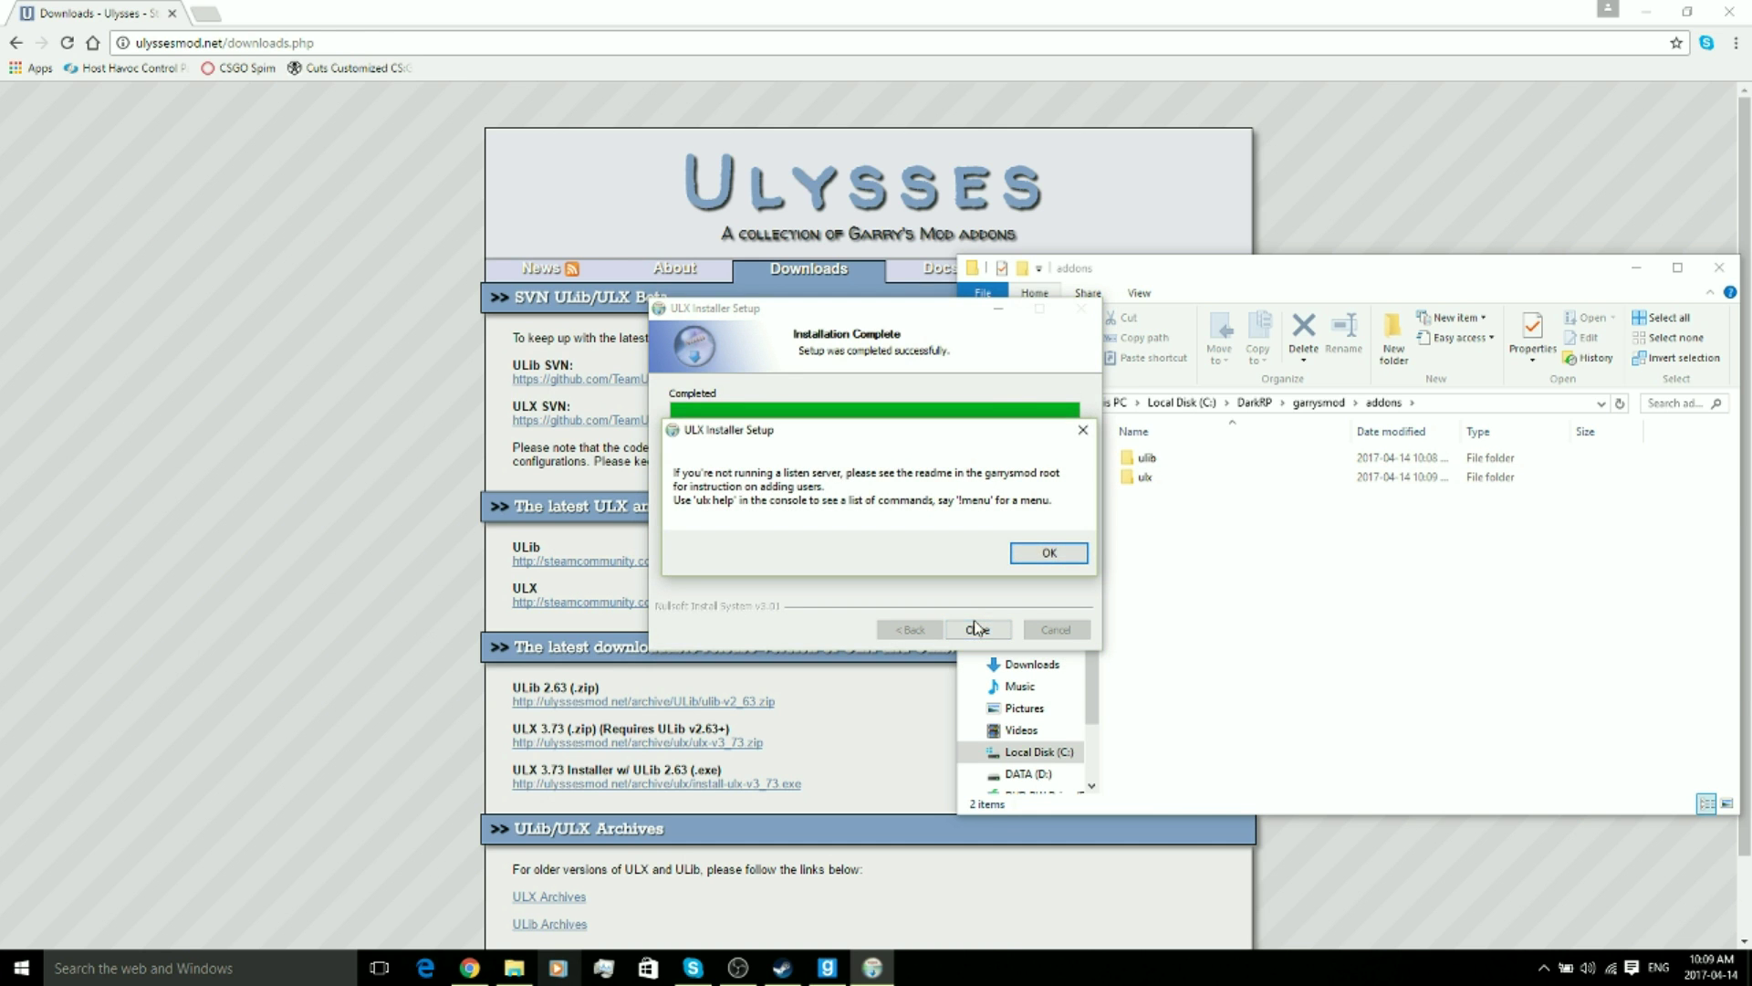
{"action": "left_click", "coordinate": [1051, 553]}
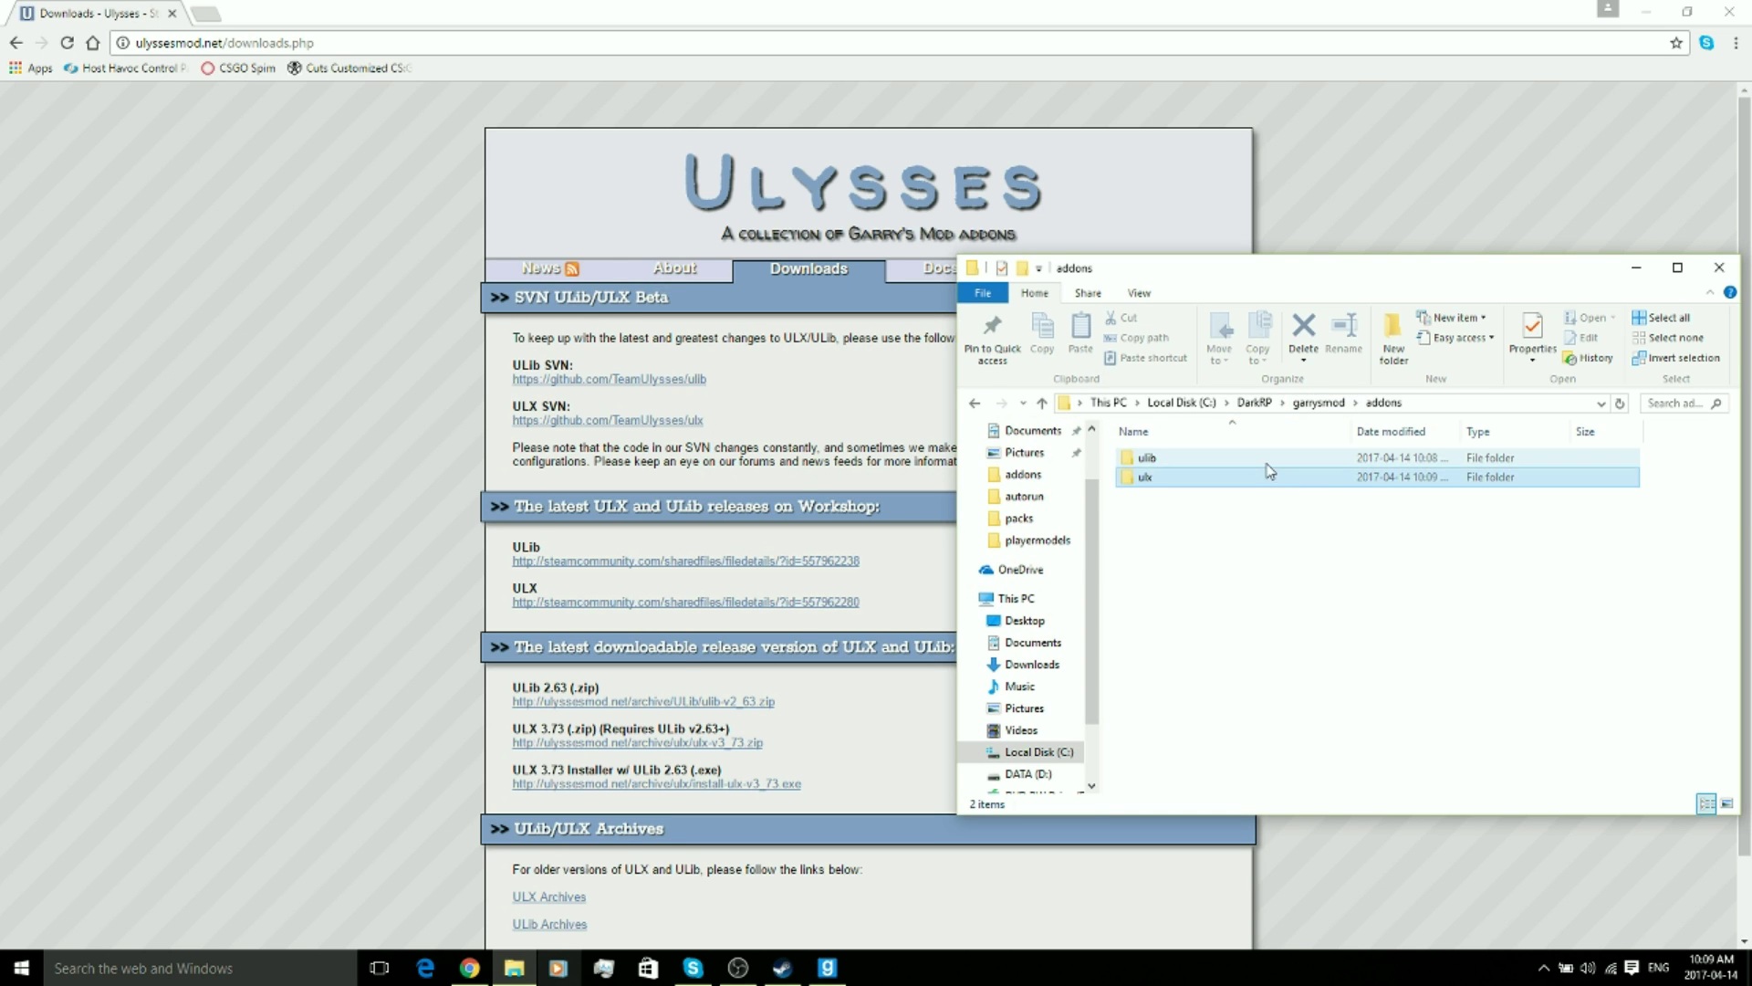
Look over the installed ulib and ulx folders, and close the addons window and the browser.
{"action": "left_click", "coordinate": [1214, 458]}
{"action": "left_click", "coordinate": [1260, 540]}
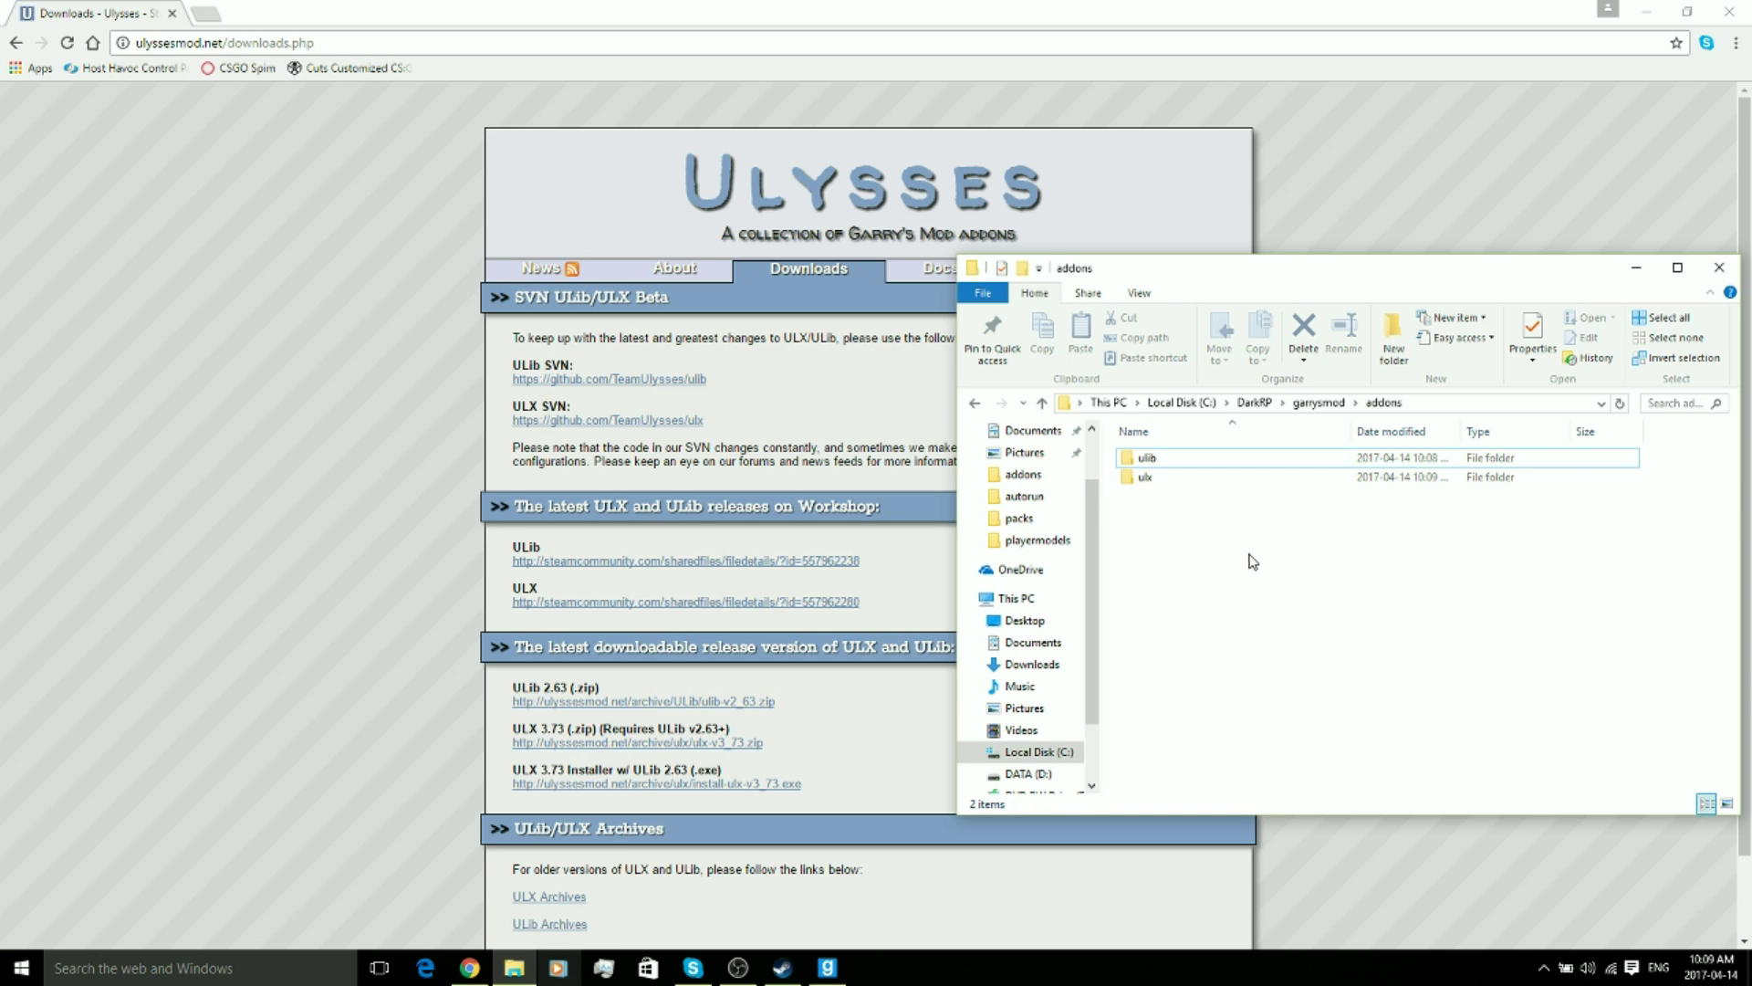
{"action": "key", "text": "alt+F4"}
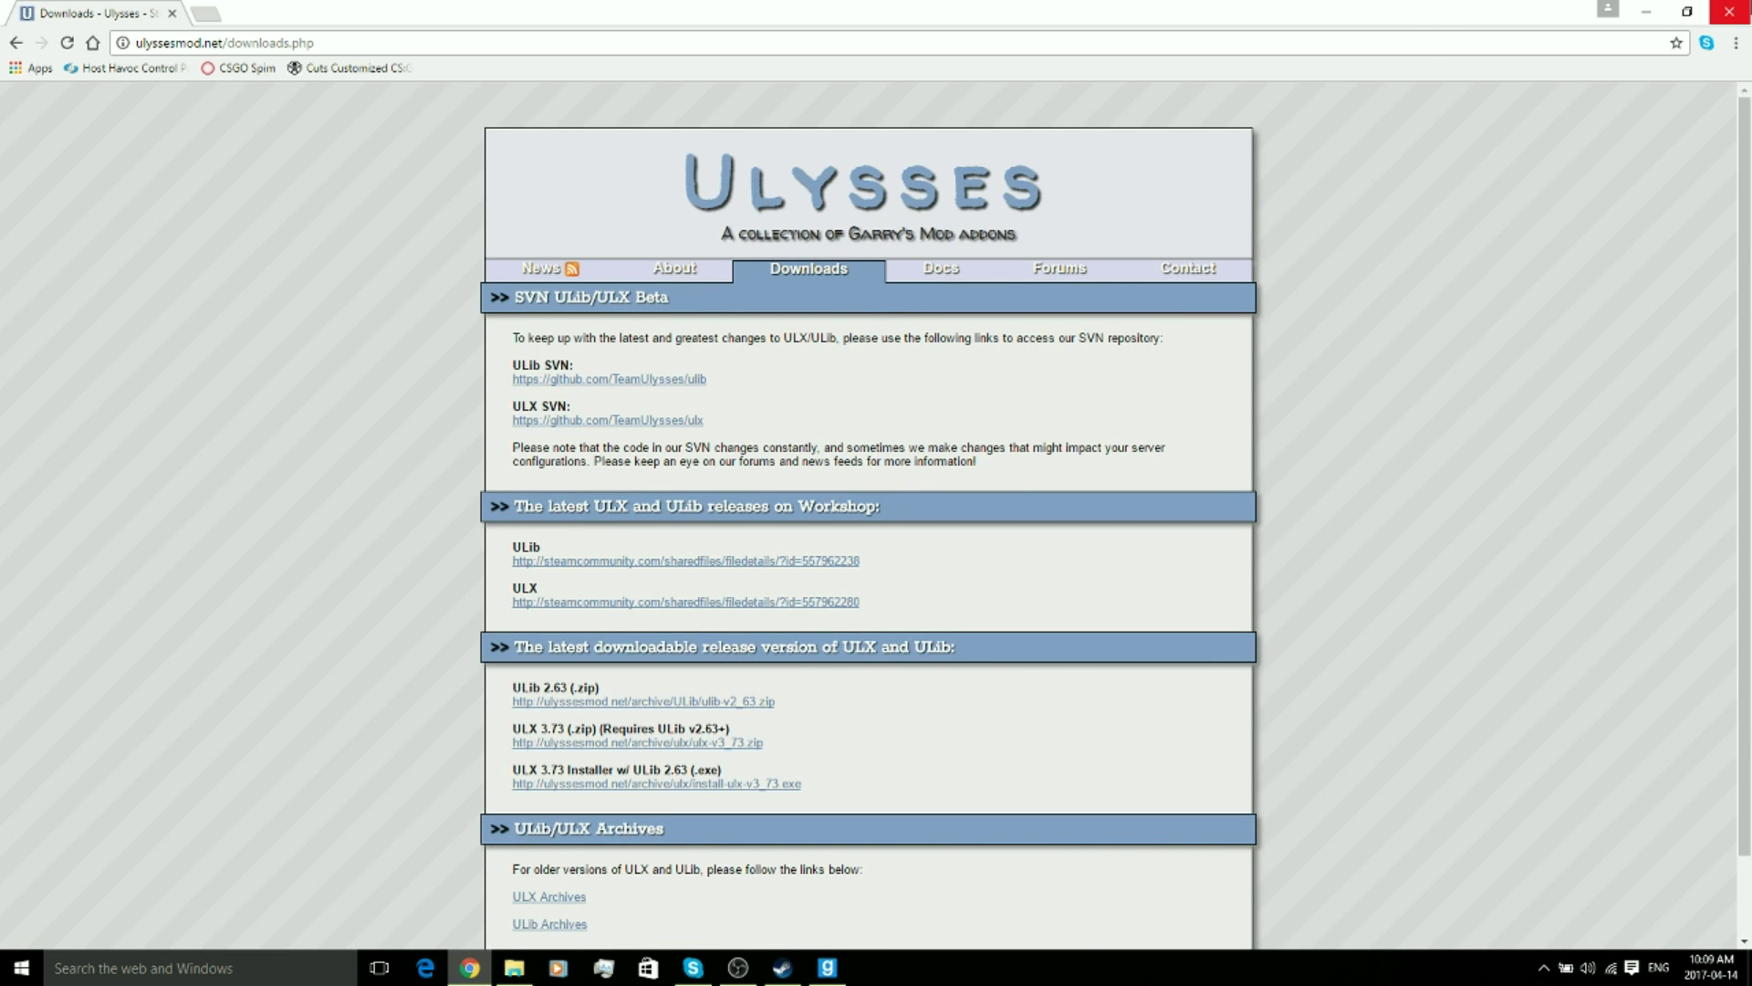
{"action": "left_click", "coordinate": [1729, 11]}
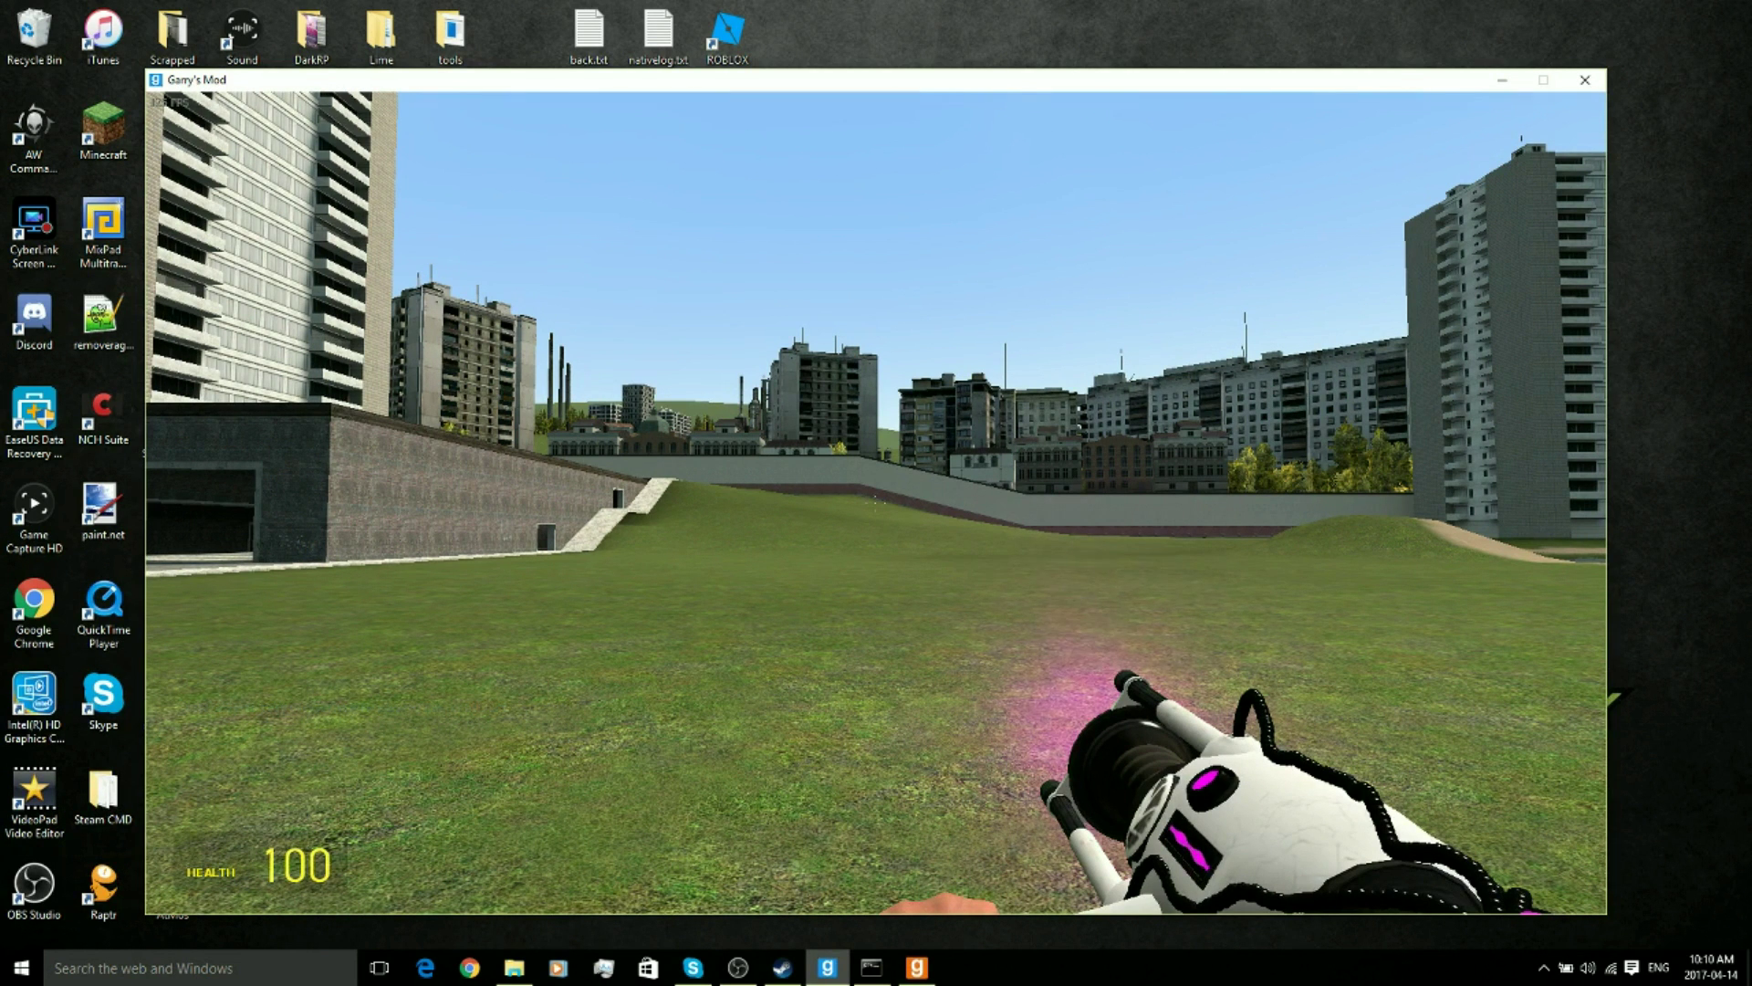
Open the ULX menu in Garry's Mod by sending the chat command !menu.
{"action": "type", "text": "y"}
{"action": "type", "text": "!"}
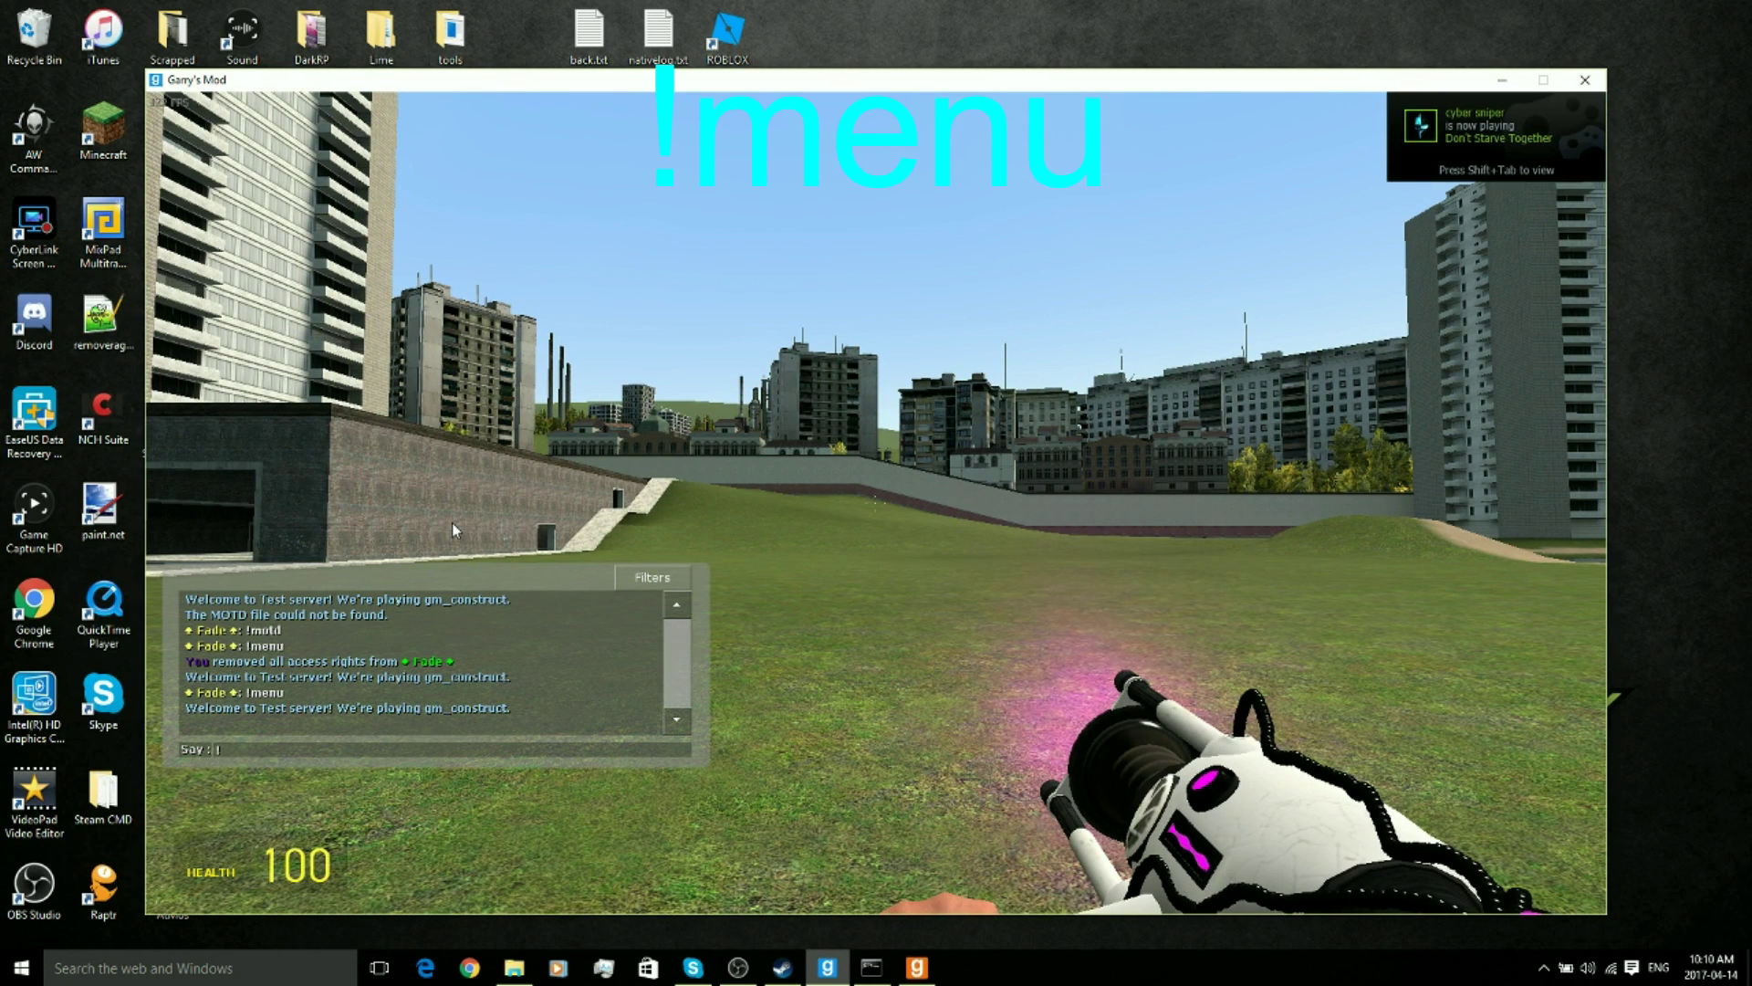
{"action": "type", "text": "menu"}
{"action": "key", "text": "Return"}
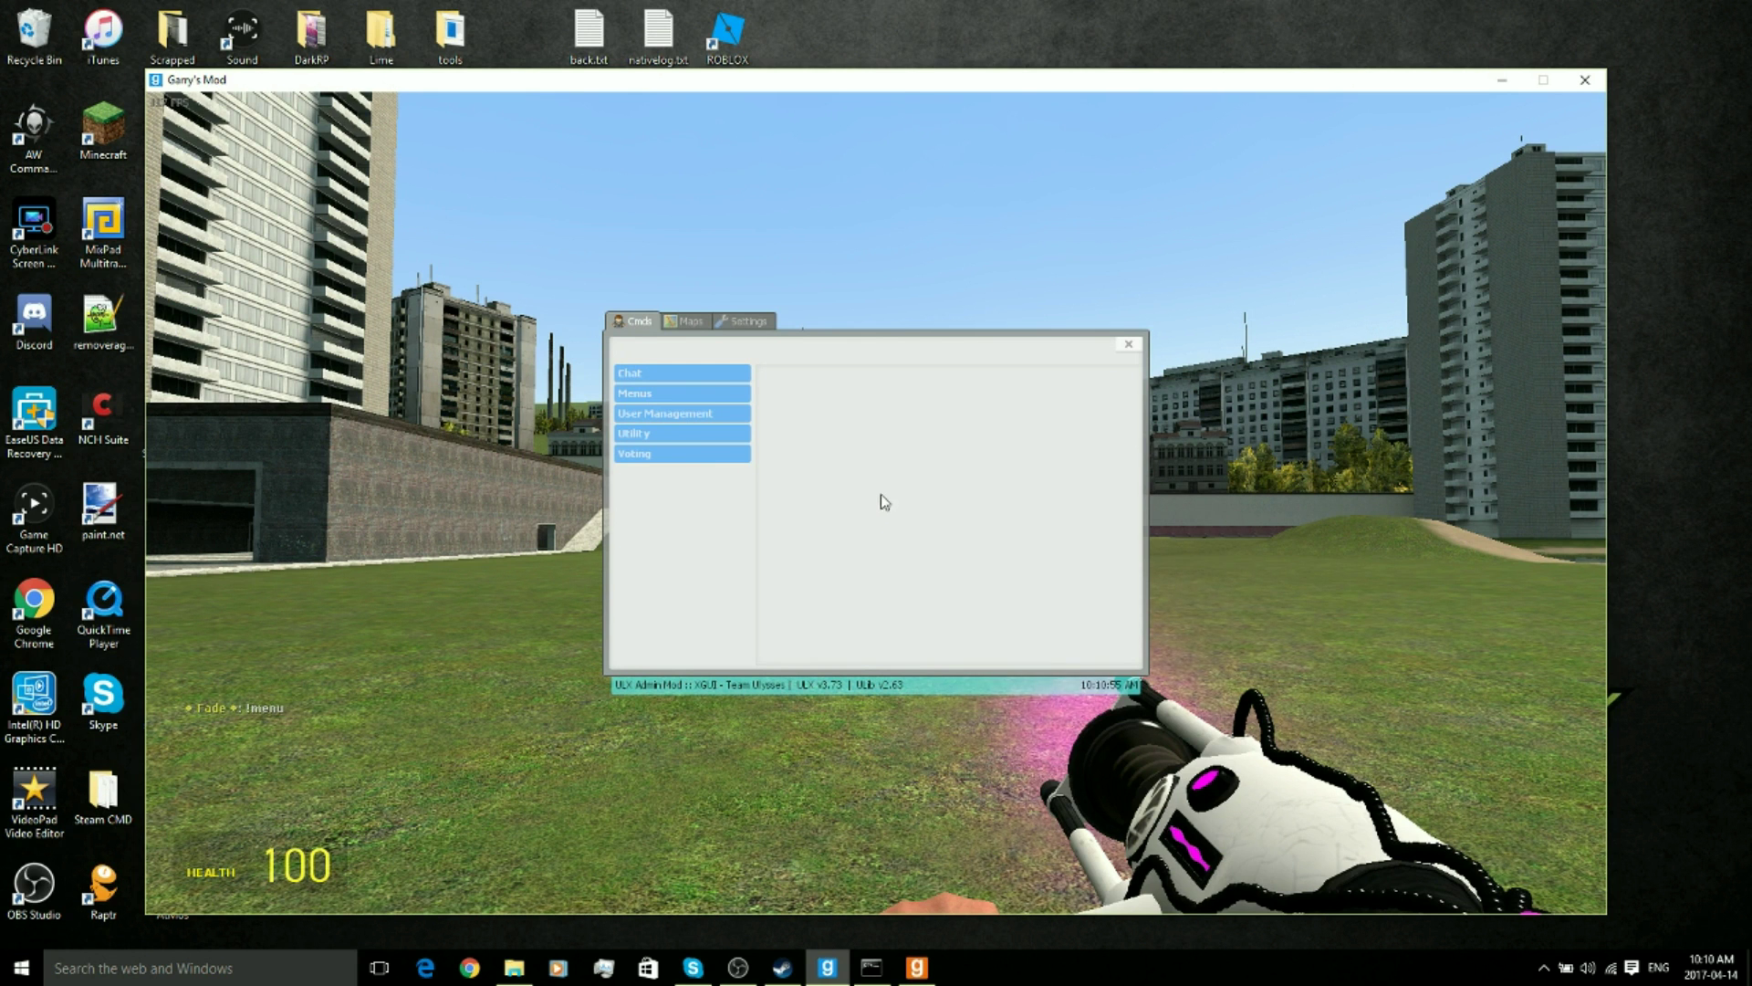
Close the ULX menu and bring up the game's server list with the developer console closed.
{"action": "left_click", "coordinate": [1128, 344]}
{"action": "key", "text": "Escape"}
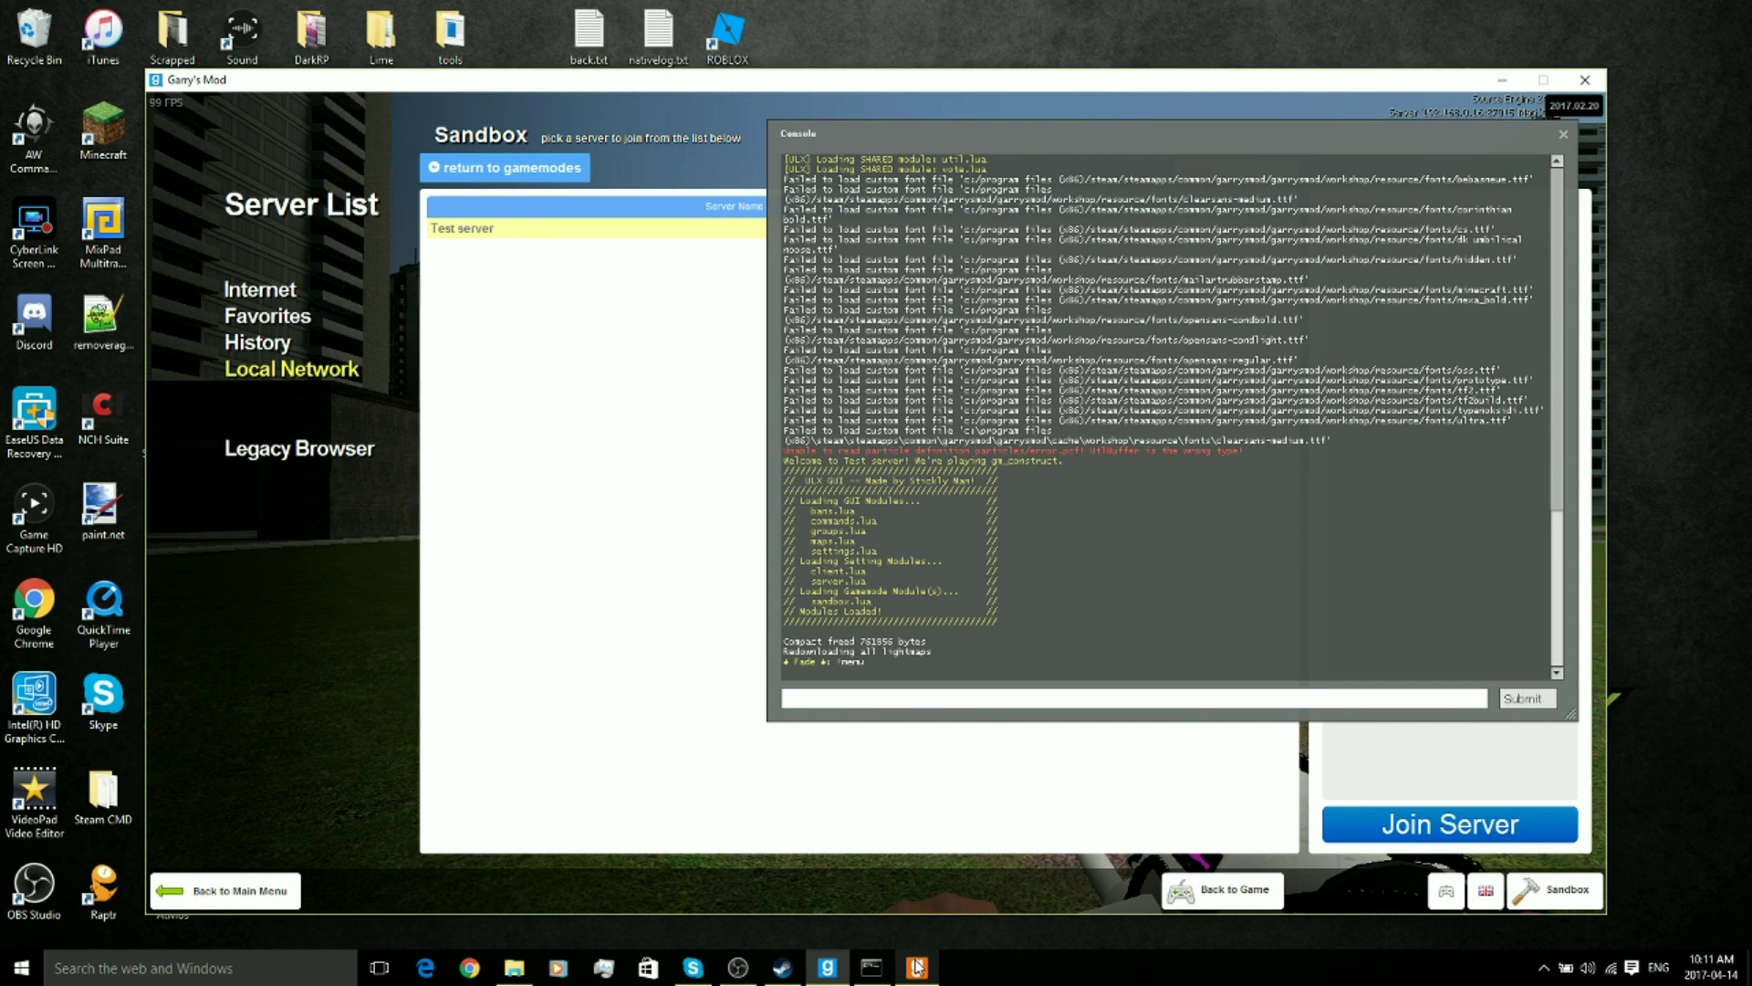
{"action": "left_click", "coordinate": [1563, 134]}
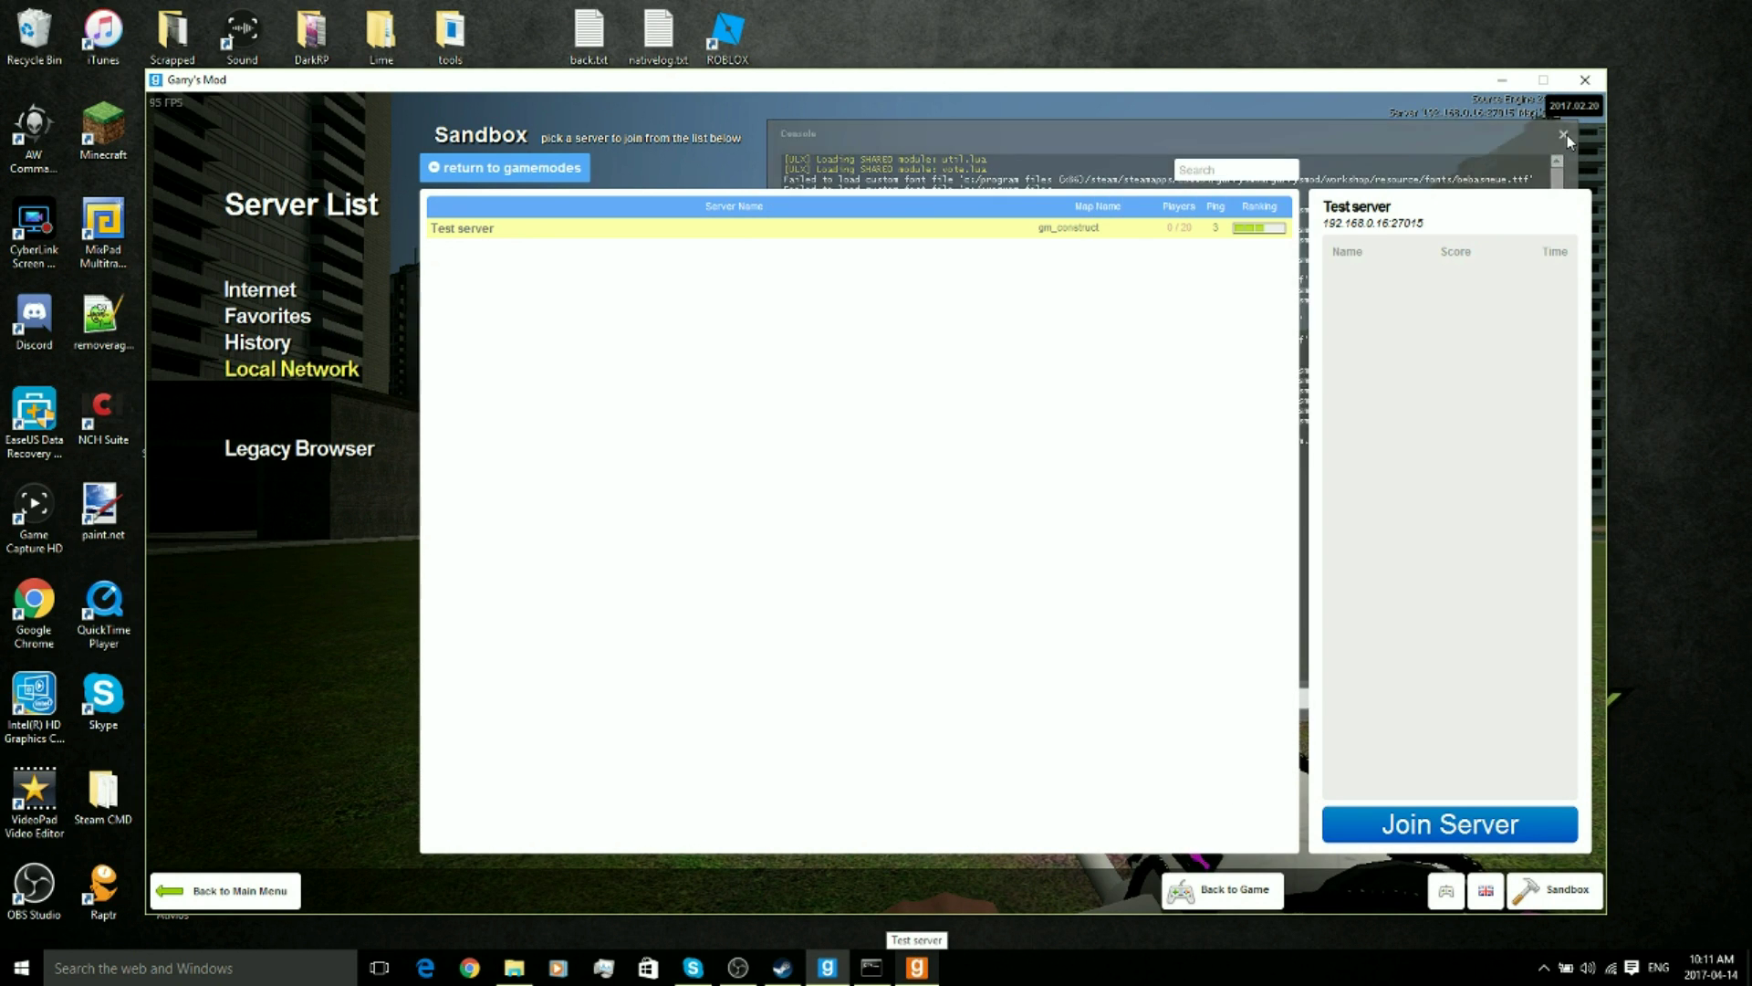
Begin the command ulx adduser in the Test server console and check the player's name on the in-game scoreboard.
{"action": "left_click", "coordinate": [917, 968]}
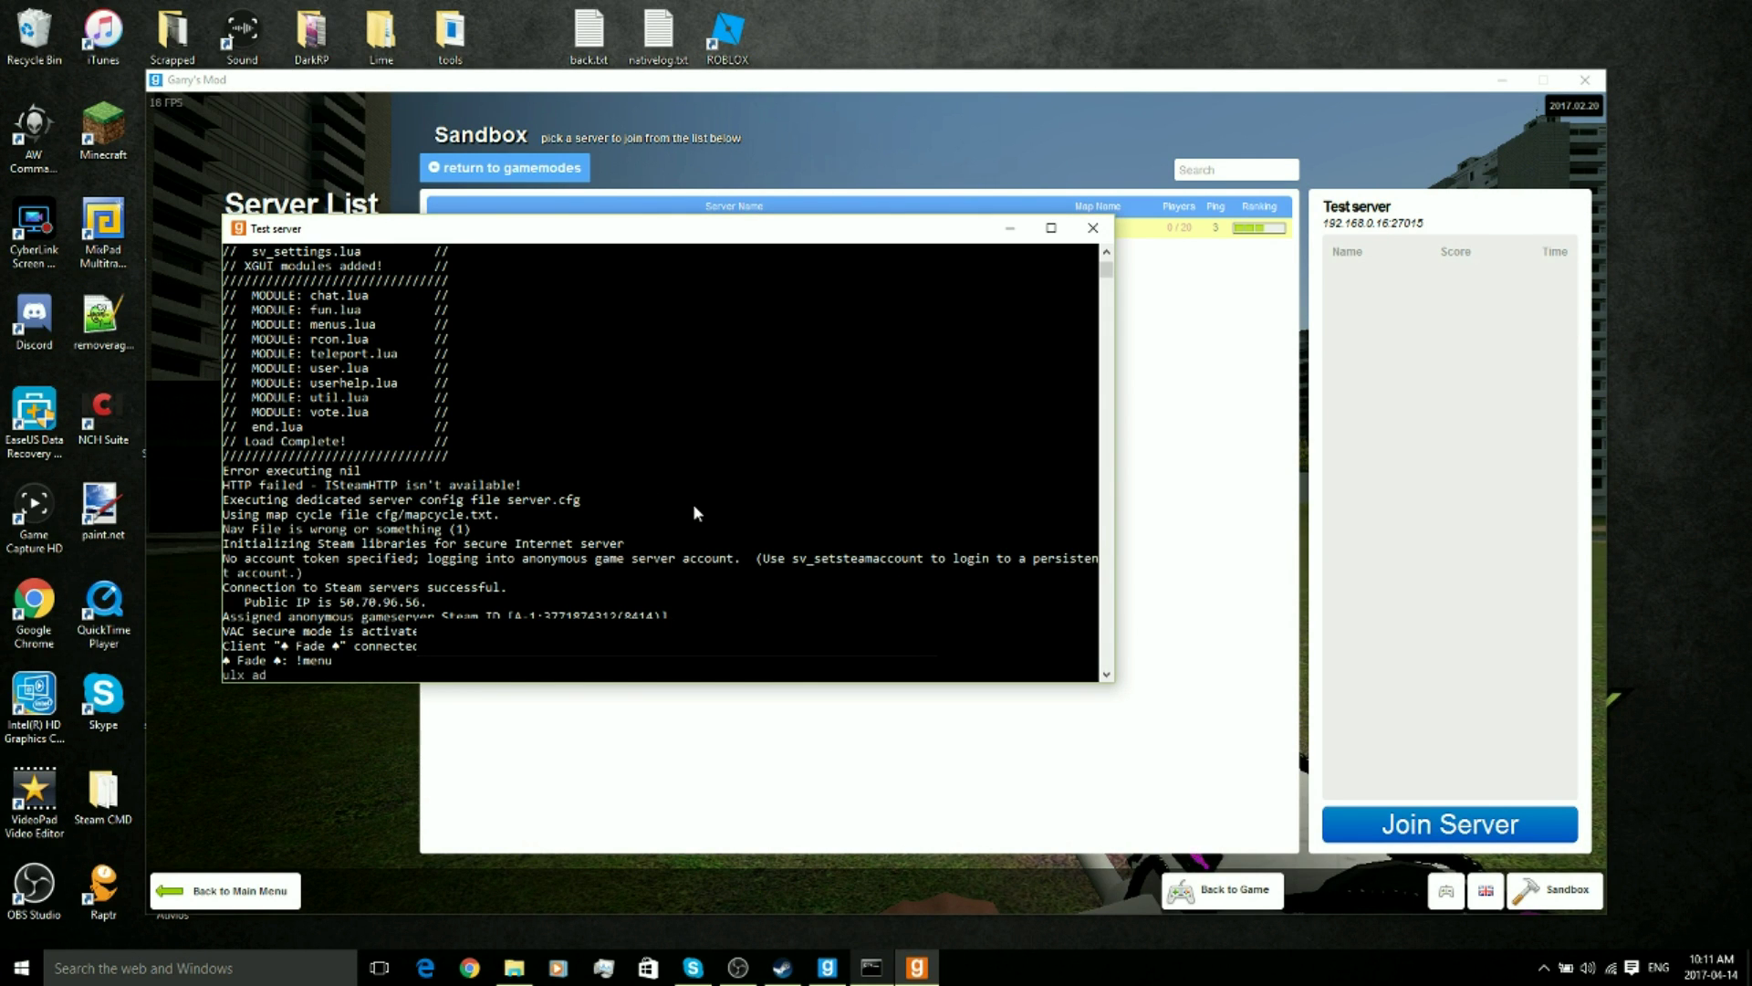
{"action": "type", "text": "ser"}
{"action": "left_click", "coordinate": [1283, 548]}
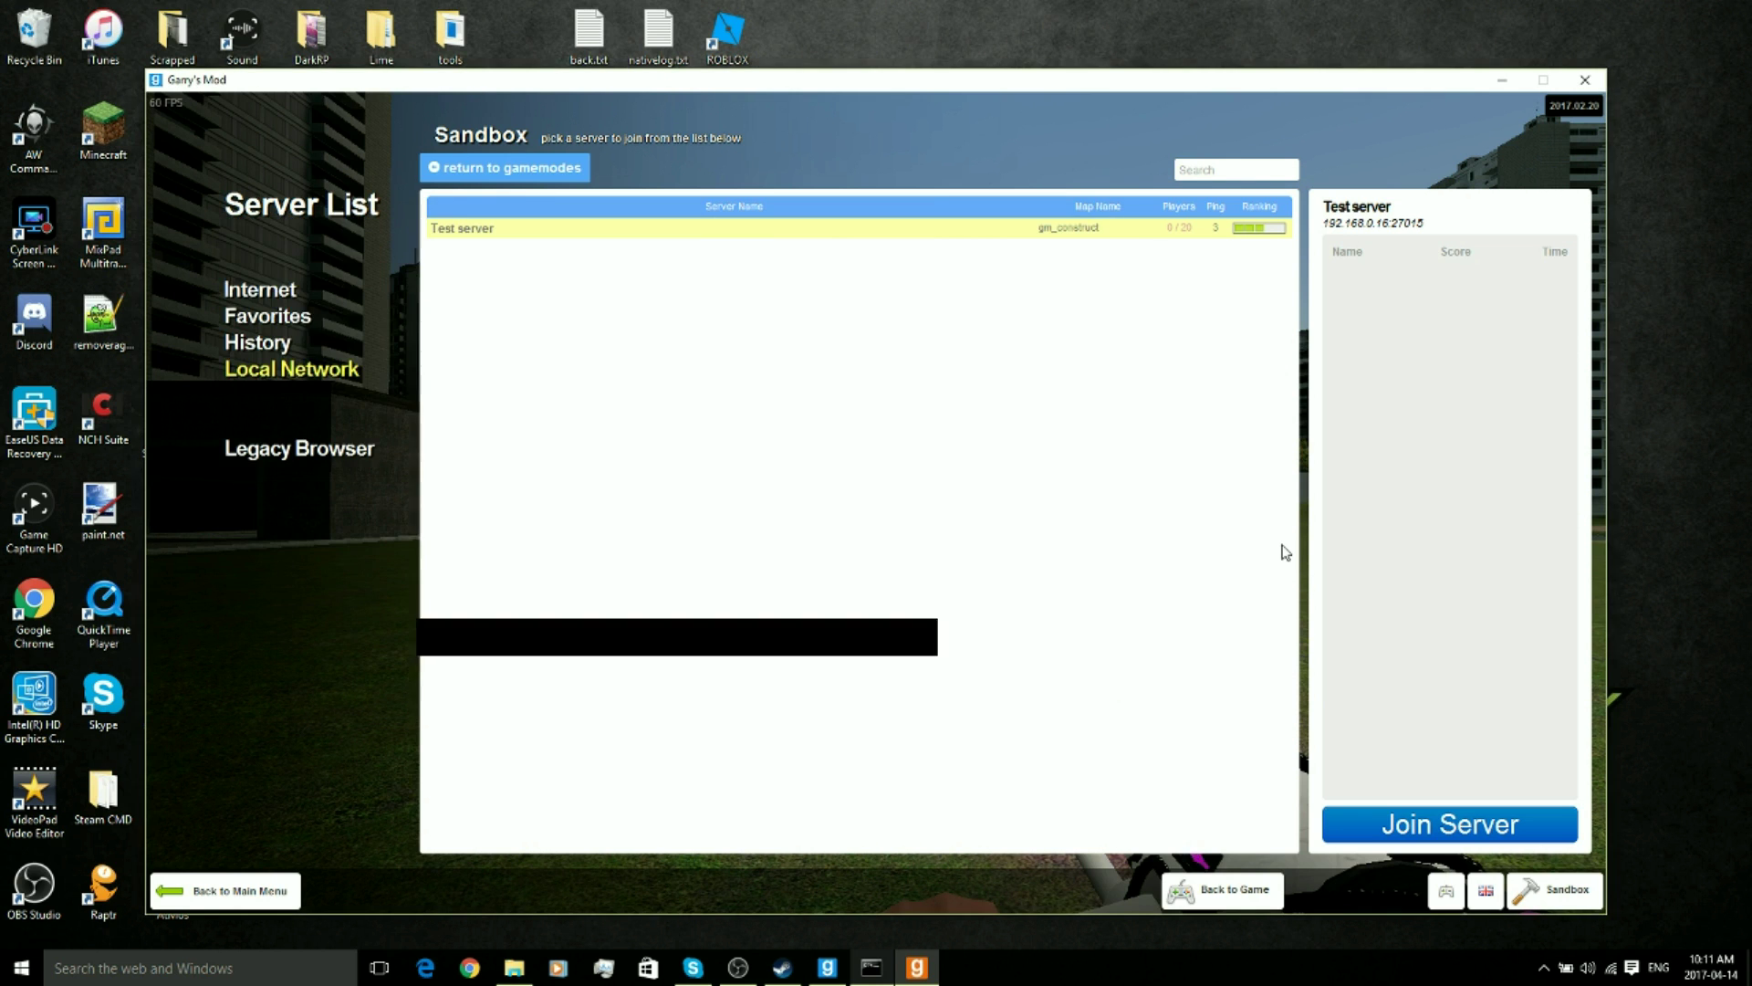
{"action": "key", "text": "Escape"}
{"action": "key", "text": "Tab"}
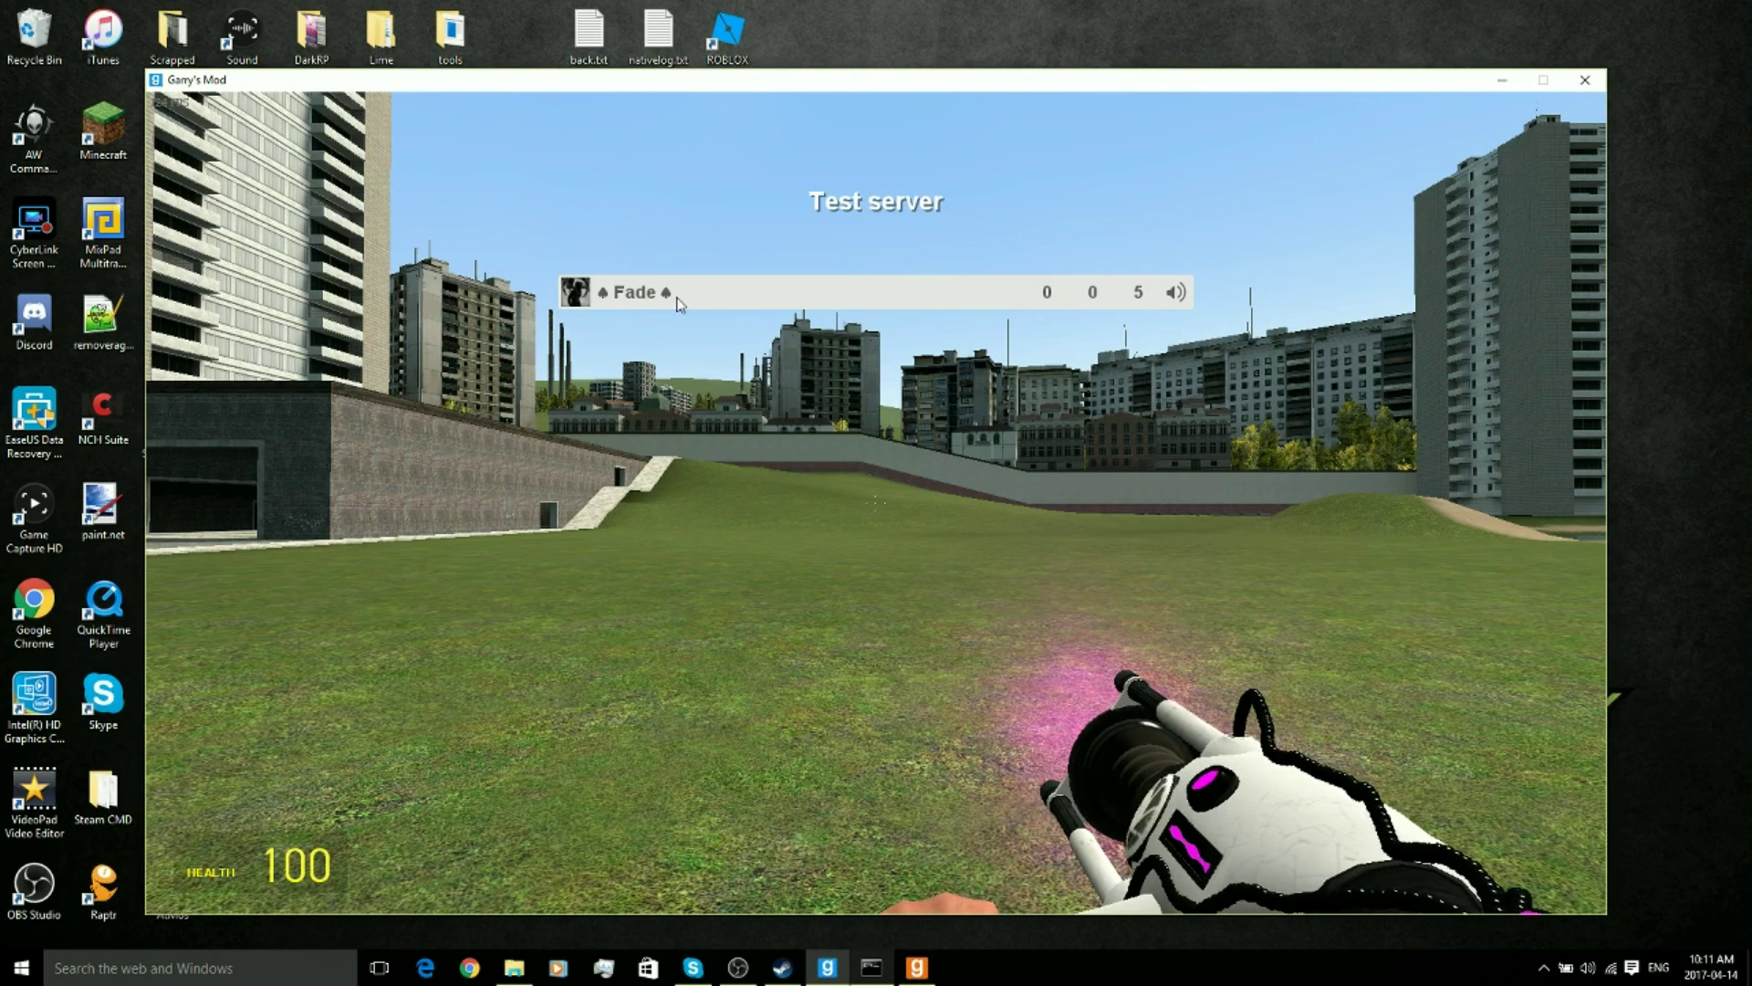
{"action": "key", "text": "Escape"}
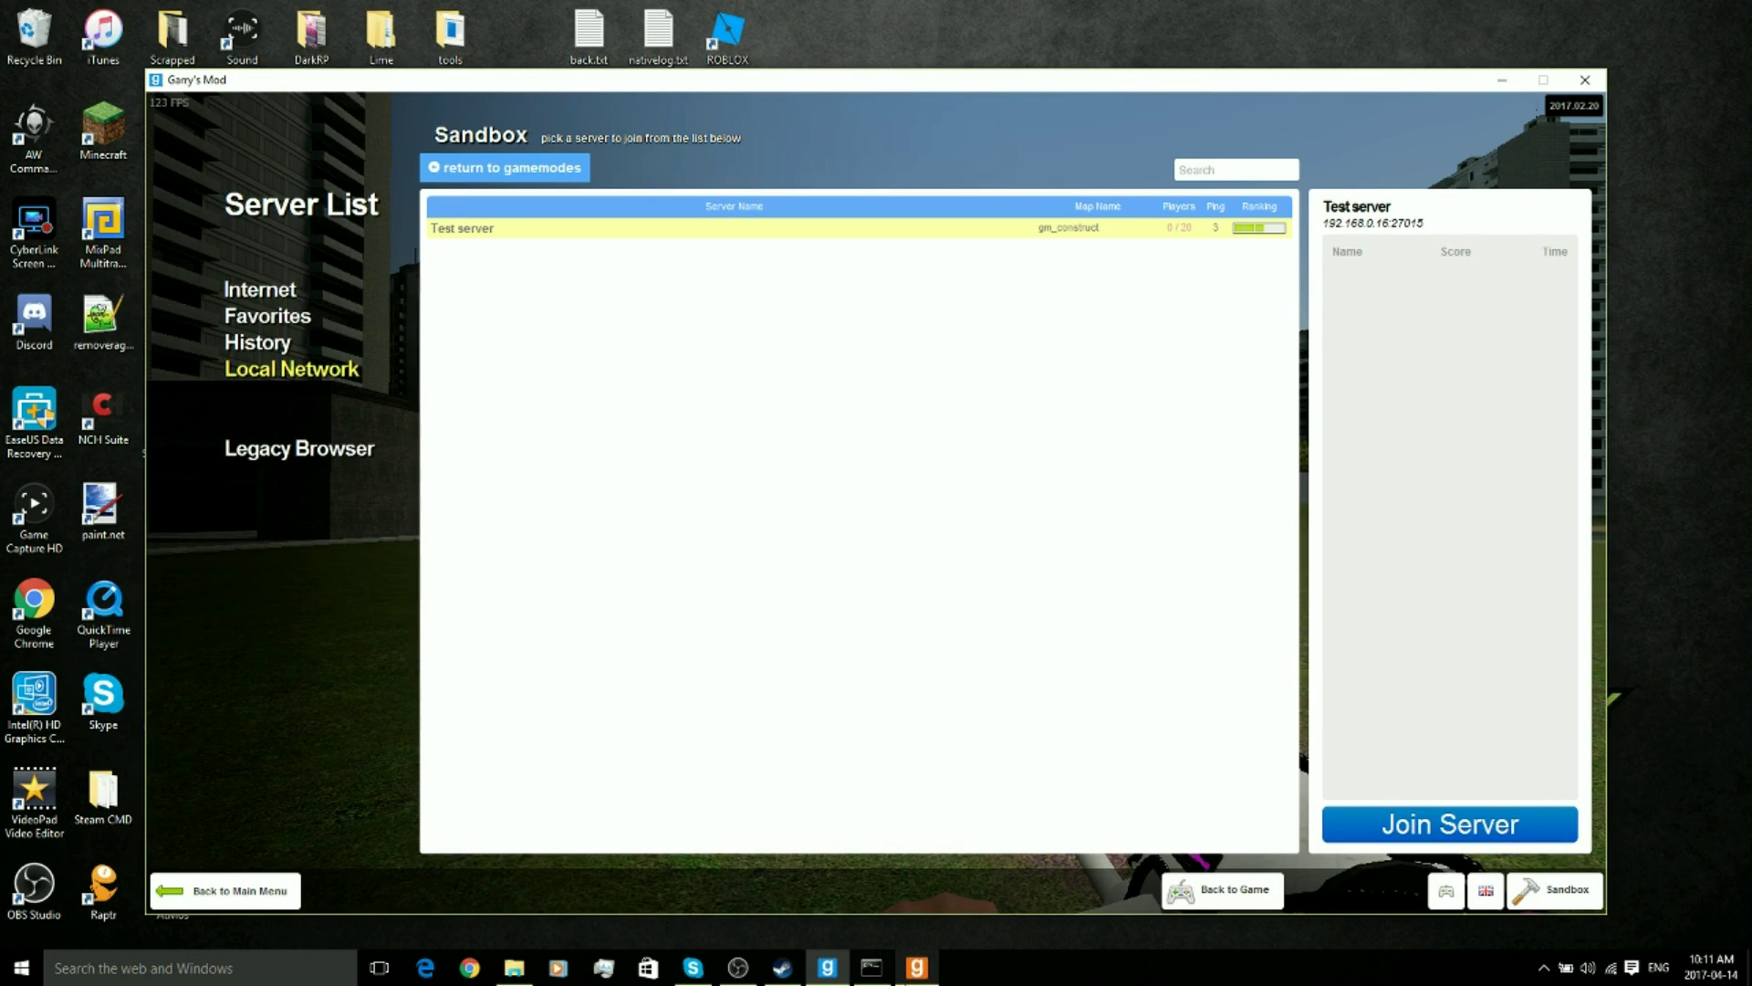
Complete the ulx adduser command in the server console with the player's name and the group superadmin, and run it.
{"action": "left_click", "coordinate": [872, 967]}
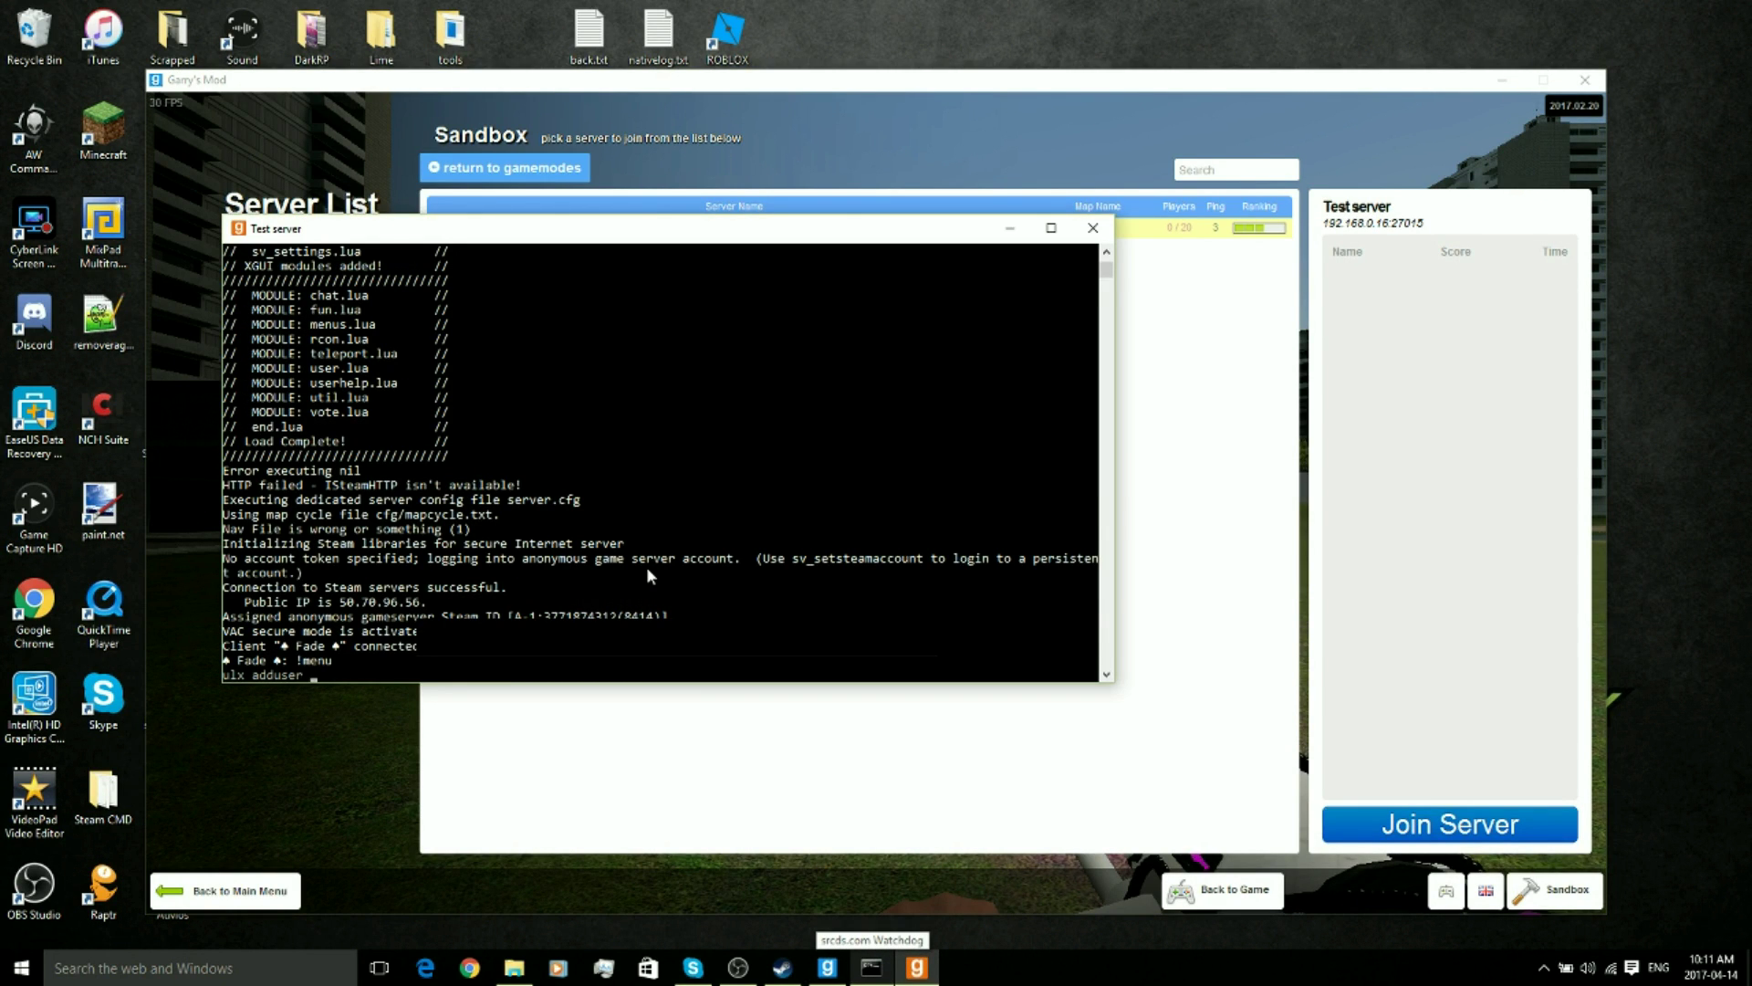
{"action": "type", "text": "fade superadmin"}
{"action": "key", "text": "Return"}
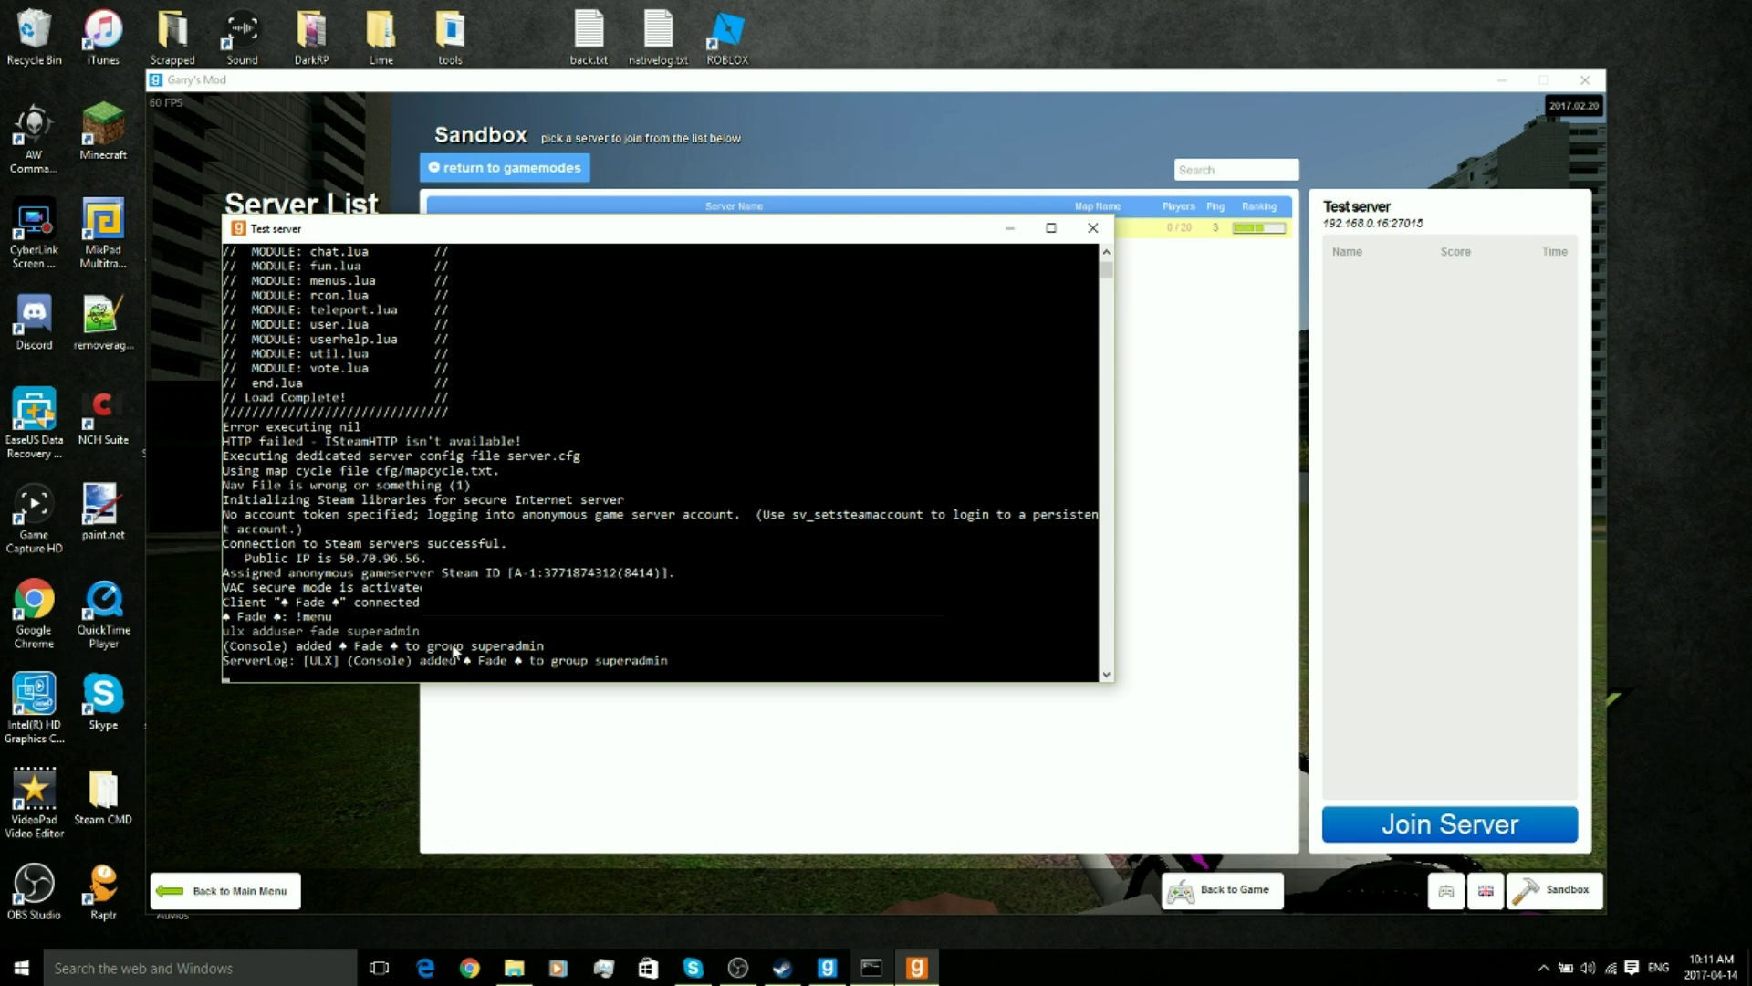
Return to the running game, send the chat command !menu, and view the Groups page of the ULX menu before closing it.
{"action": "left_click", "coordinate": [574, 767]}
{"action": "key", "text": "Escape"}
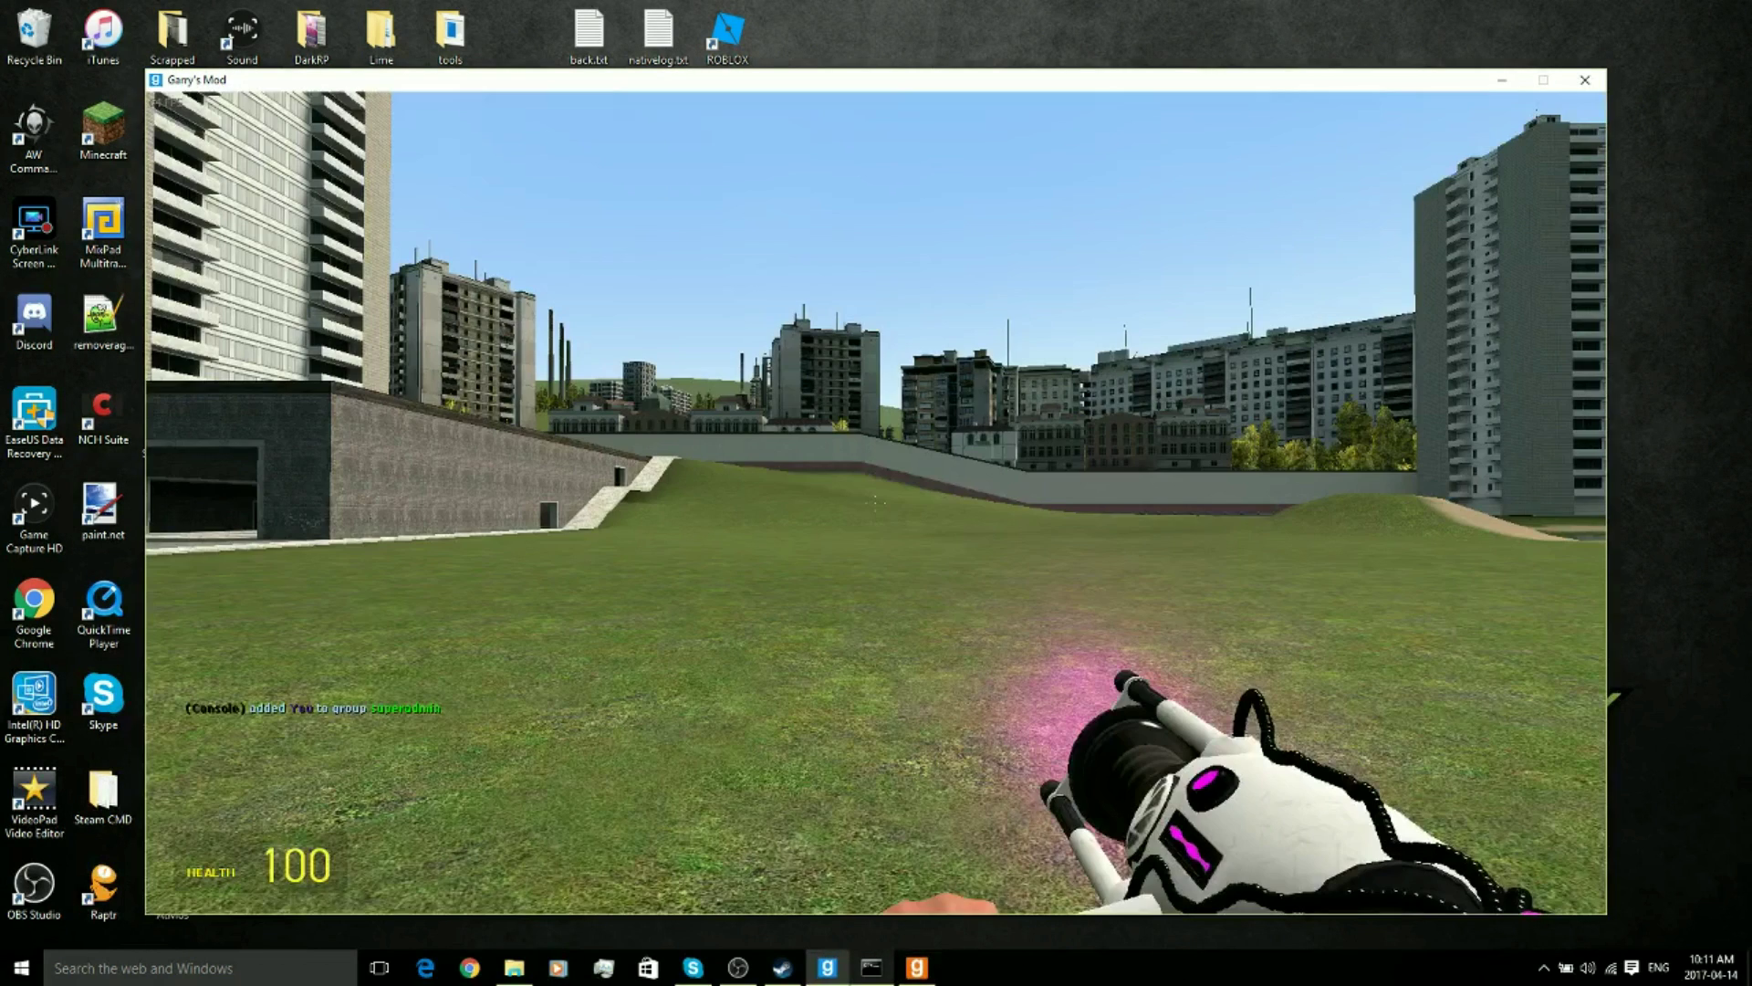
{"action": "key", "text": "y"}
{"action": "left_click_drag", "start_coordinate": [442, 709], "coordinate": [347, 714]}
{"action": "left_click", "coordinate": [347, 714]}
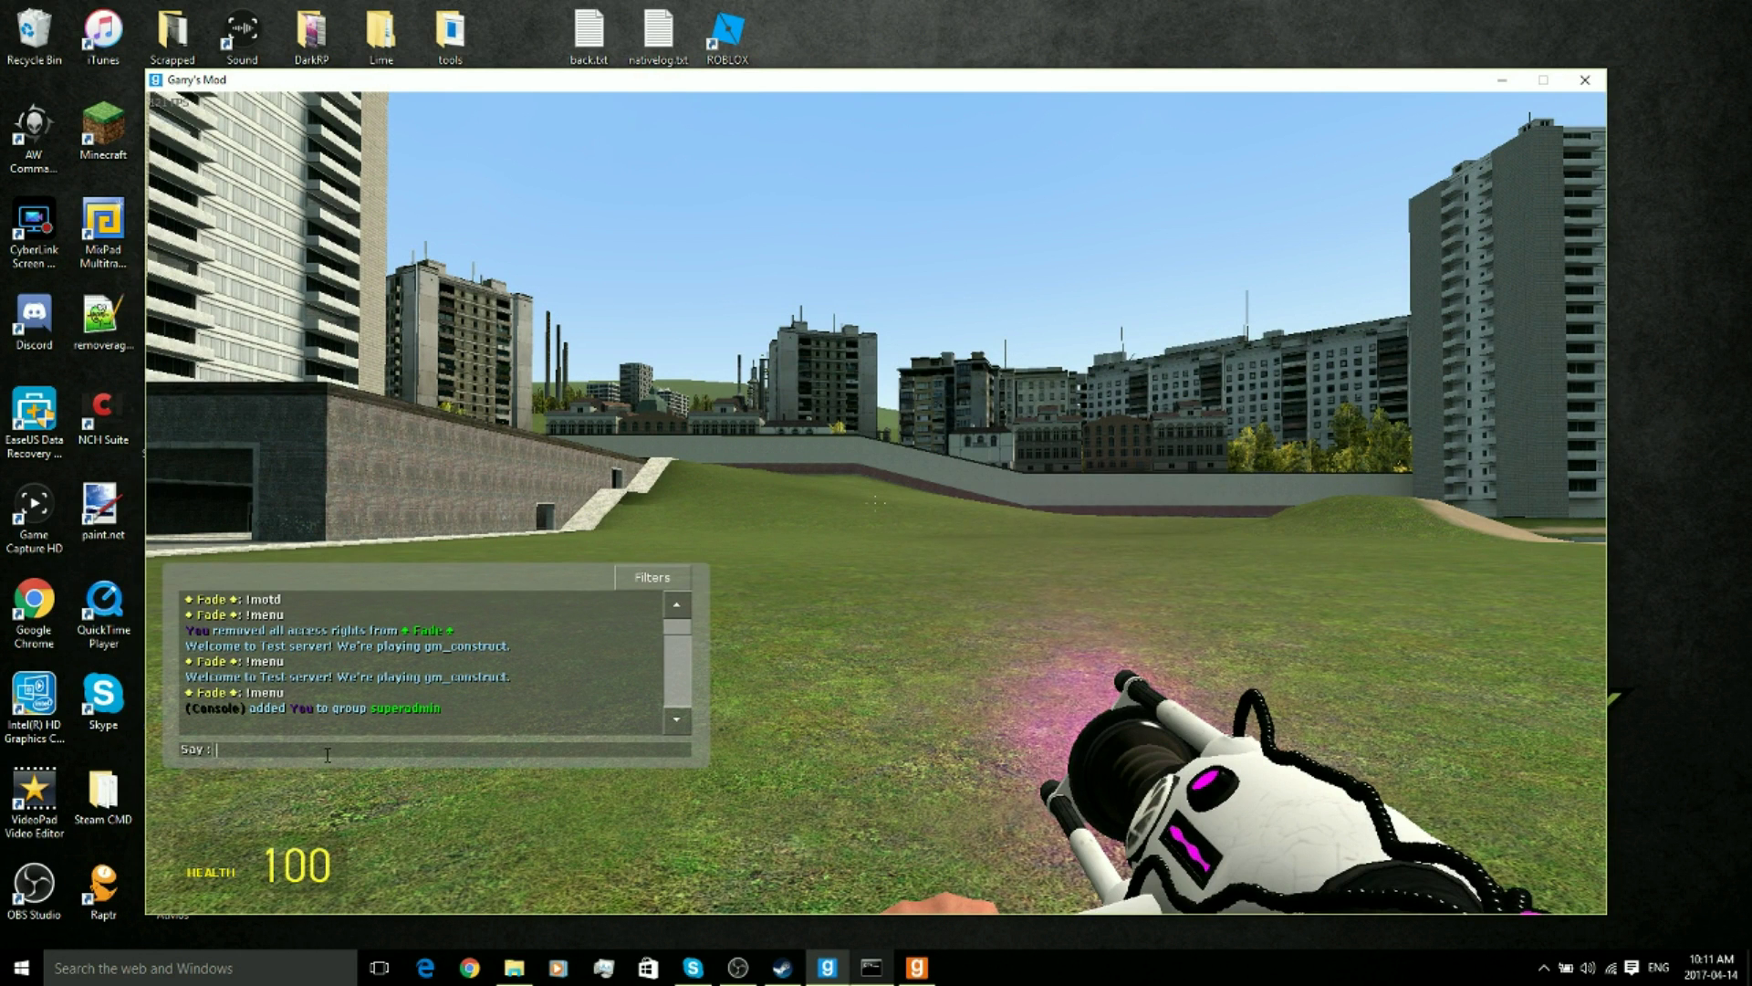
{"action": "type", "text": "!menu"}
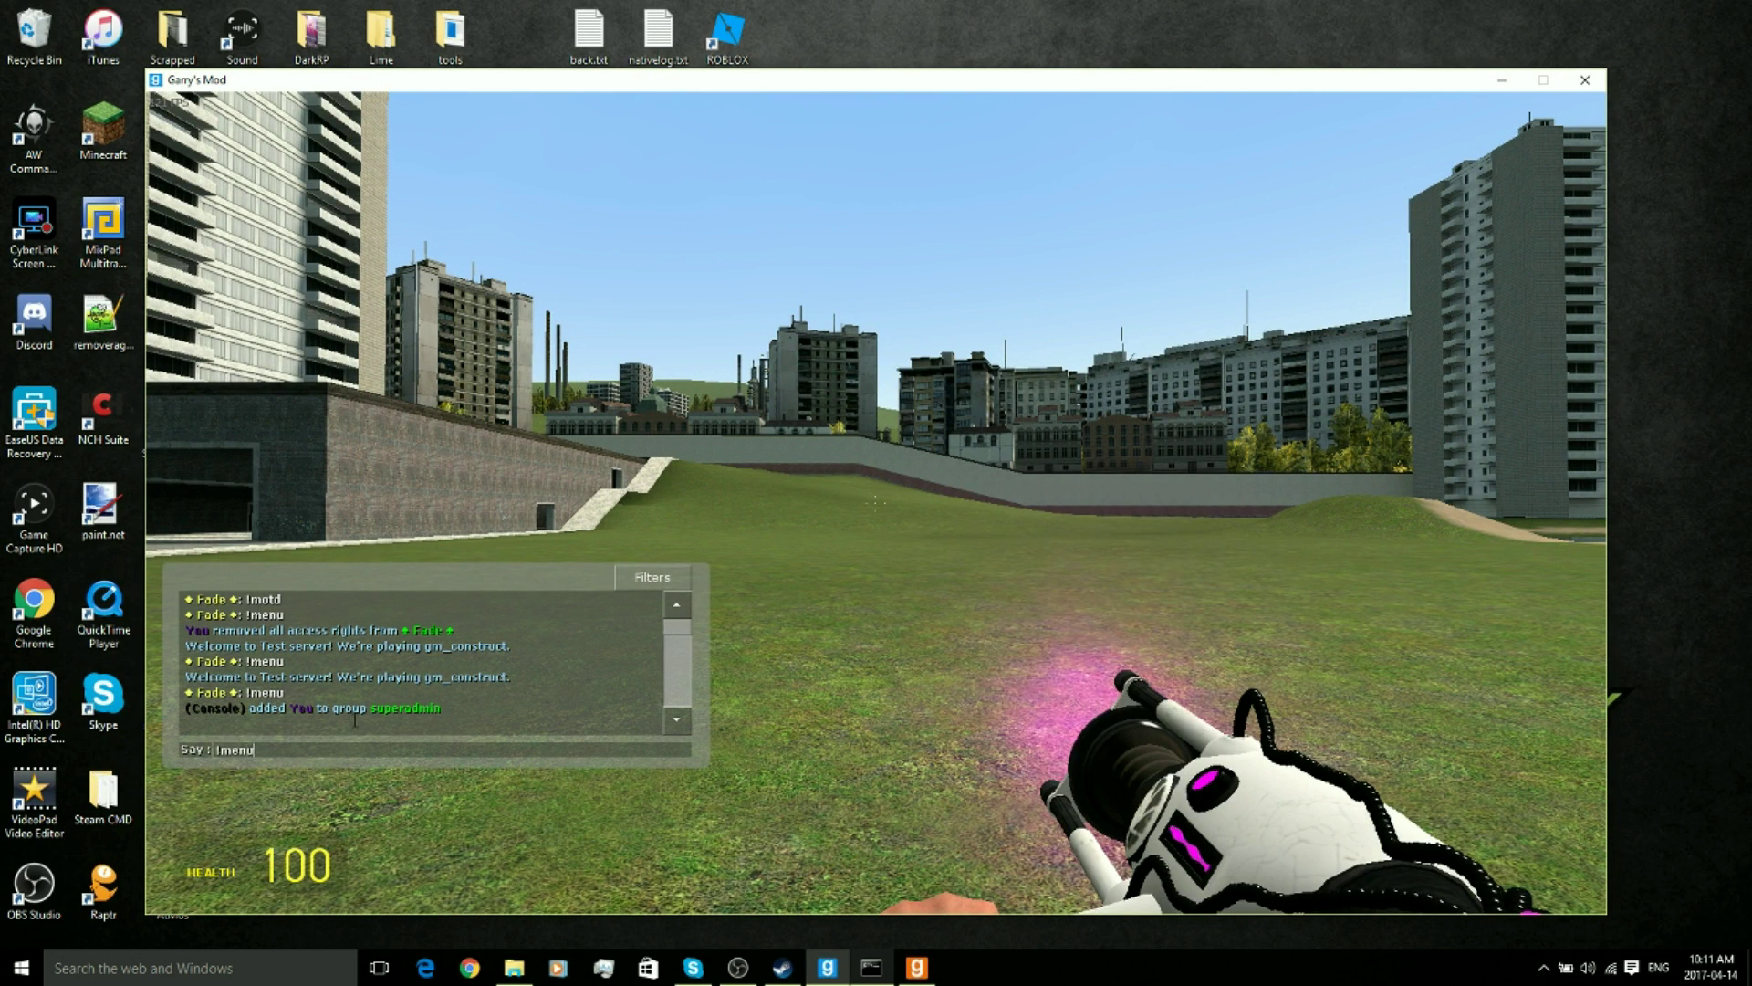
{"action": "key", "text": "Return"}
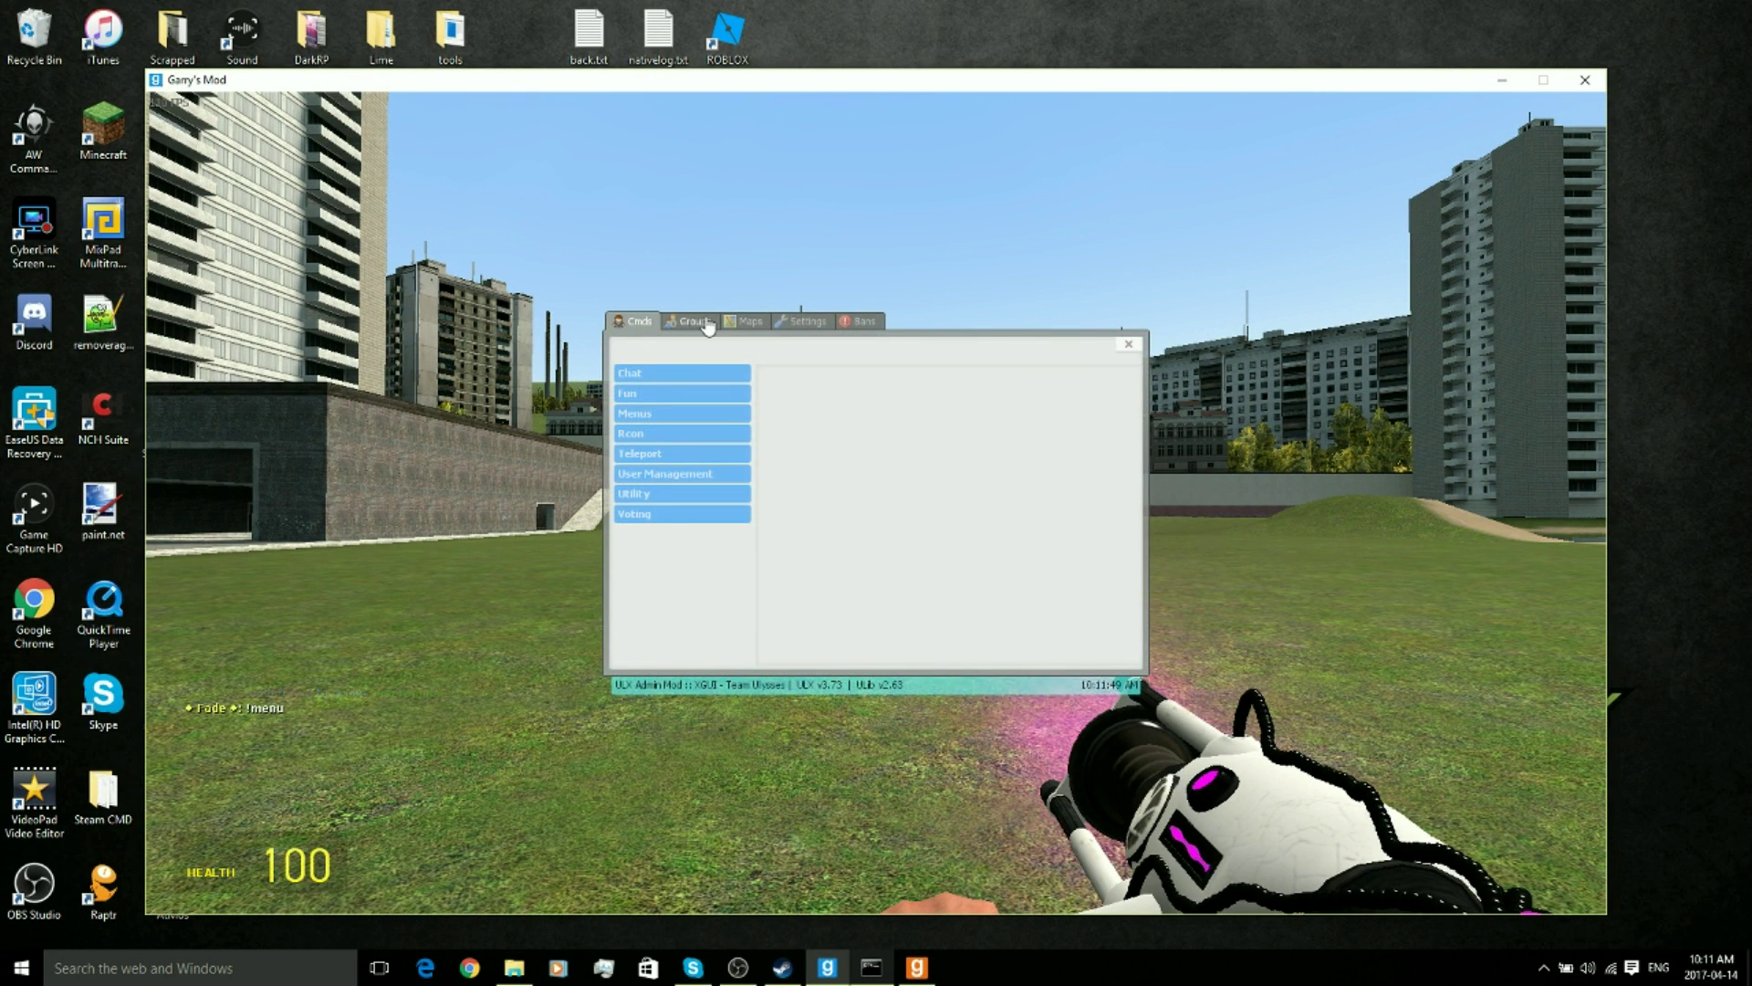
{"action": "left_click", "coordinate": [689, 321]}
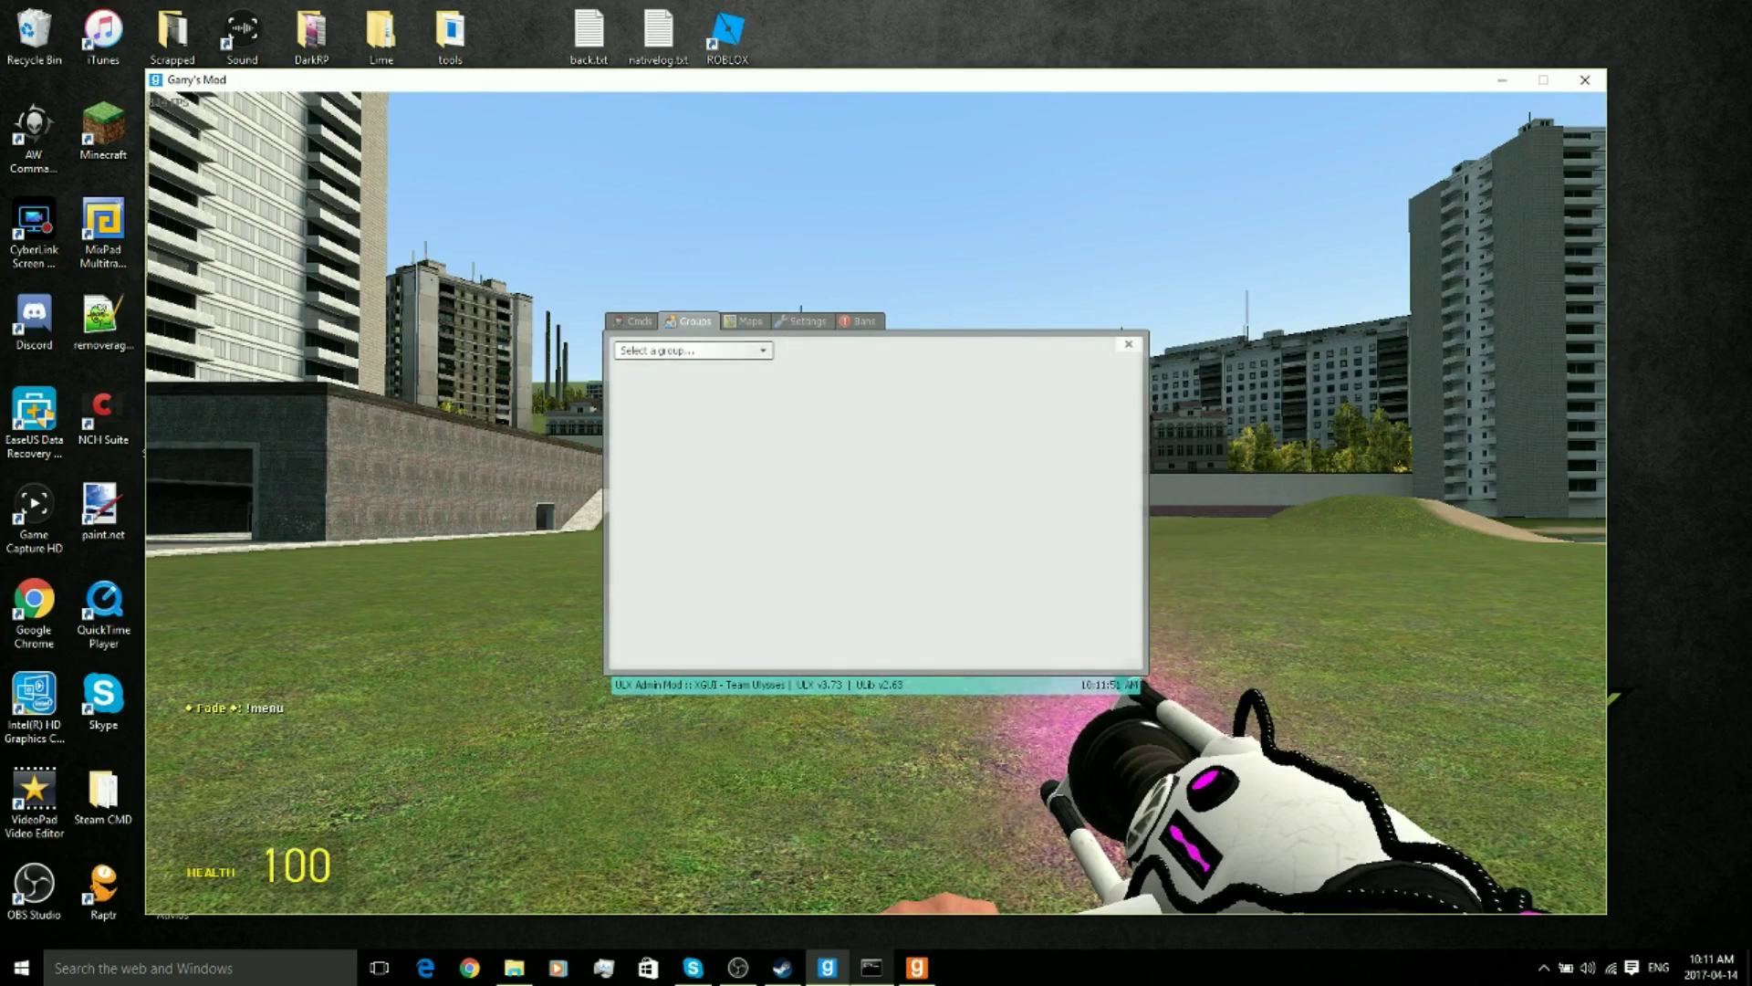
{"action": "left_click", "coordinate": [1129, 344]}
Grant the player god mode by sending the chat command !god.
{"action": "type", "text": "y"}
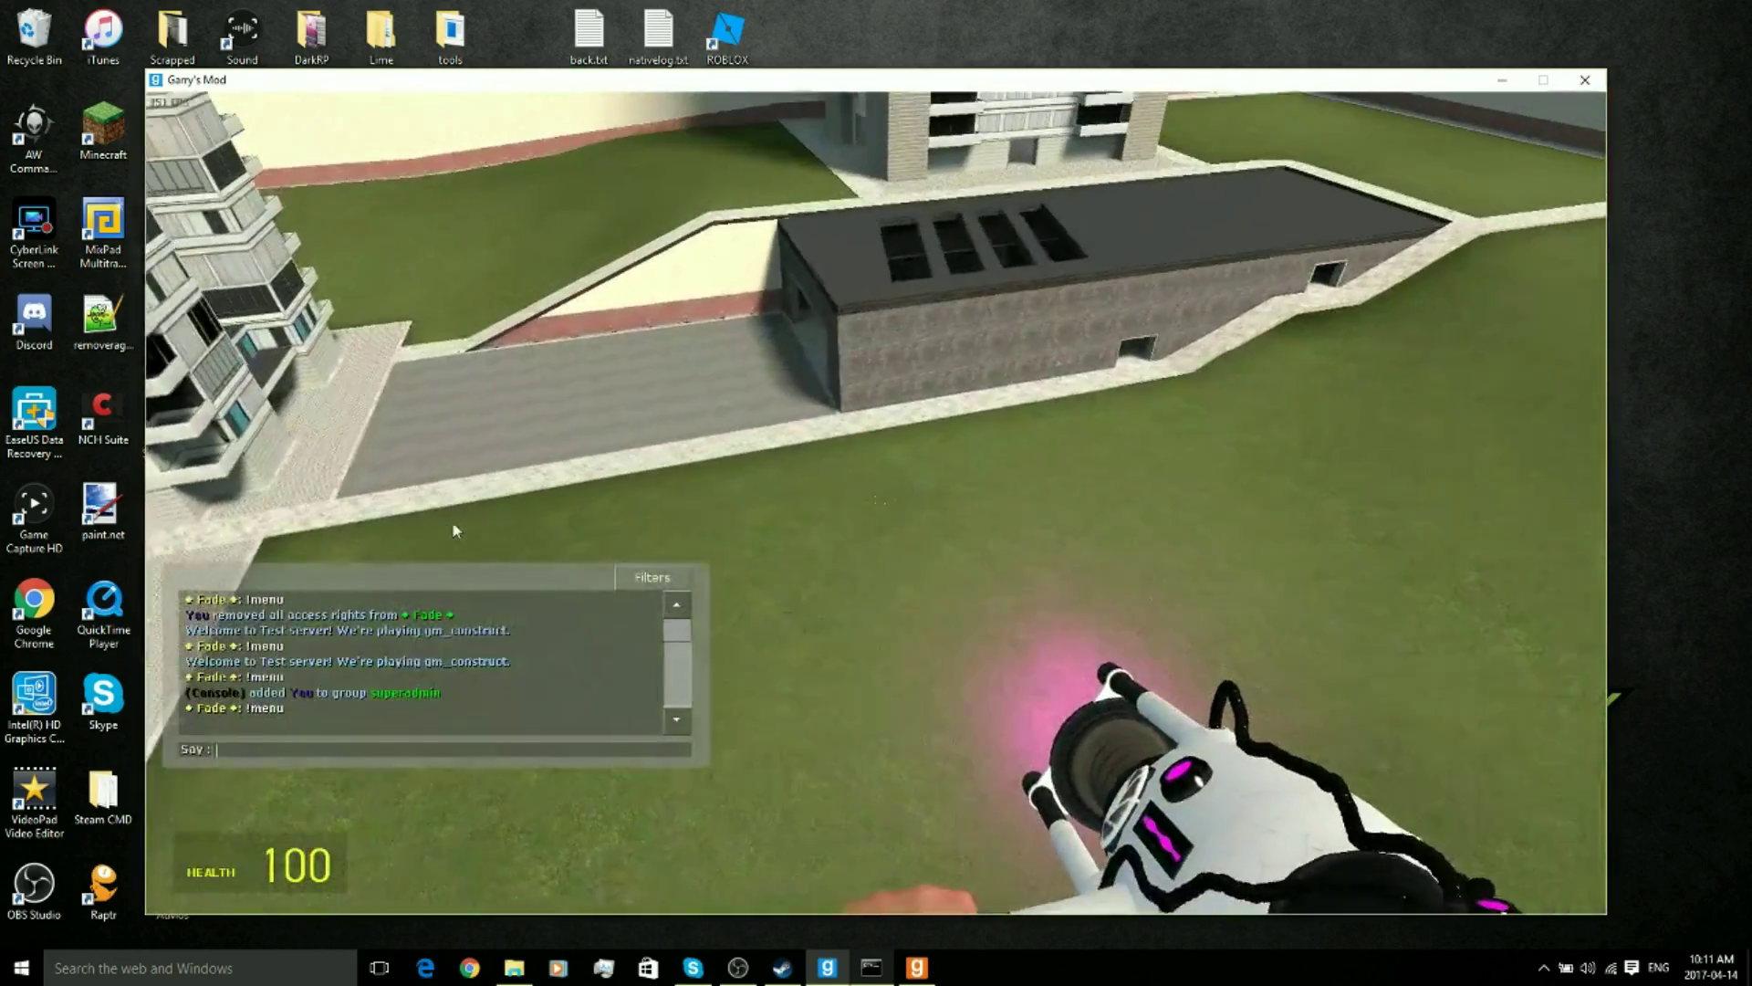
{"action": "type", "text": "!god"}
{"action": "key", "text": "Return"}
Jail the player's own character by sending the chat command !jail followed by the player's name.
{"action": "type", "text": "y!jo"}
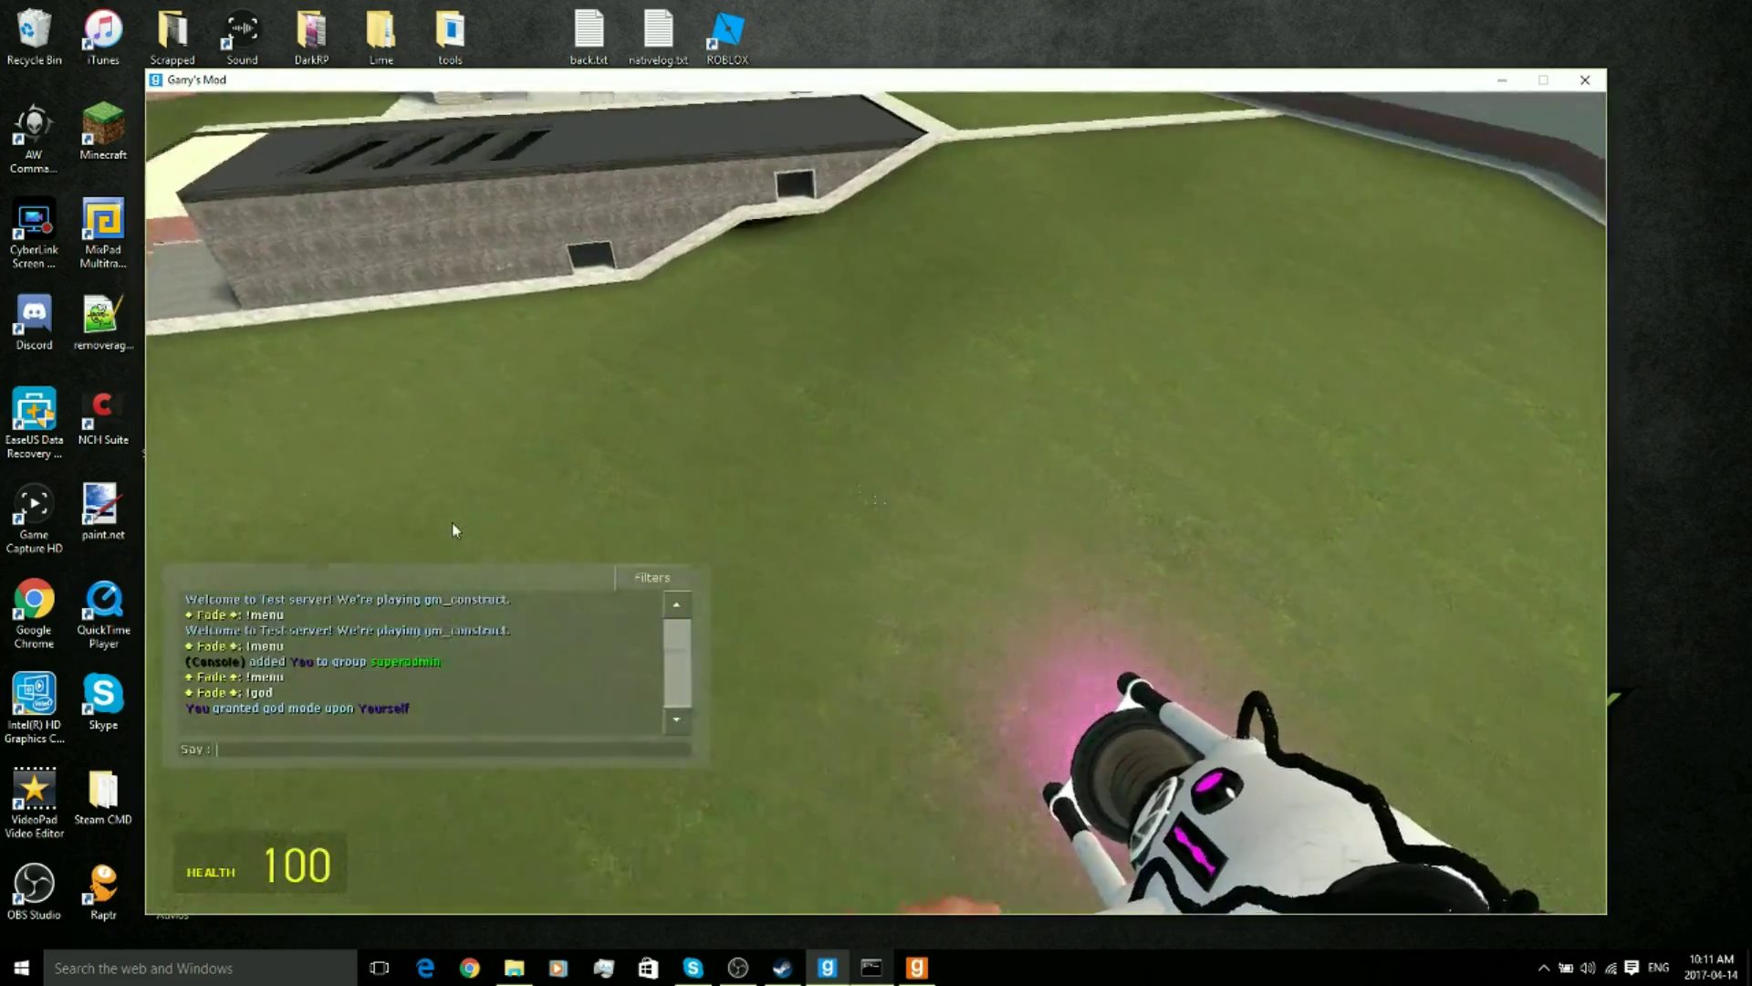
{"action": "type", "text": "il fade"}
{"action": "key", "text": "Return"}
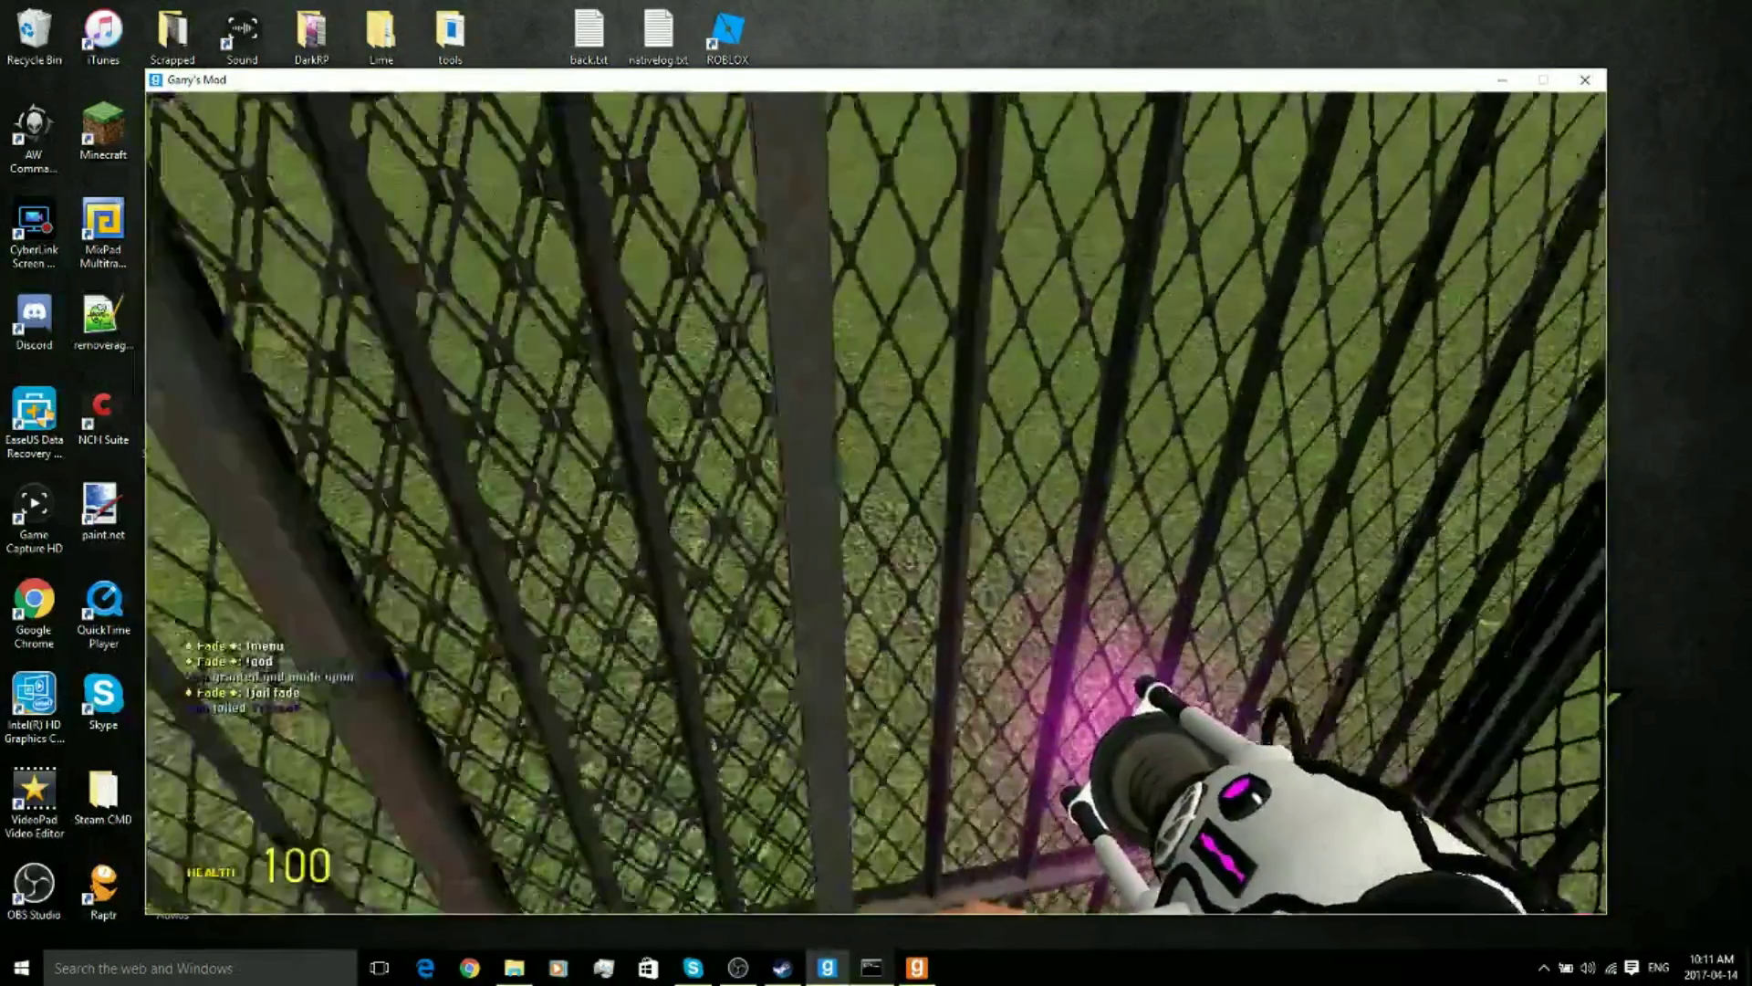
Release the character from jail by sending !unjail followed by the player's name in chat, and quit the game.
{"action": "type", "text": "y"}
{"action": "type", "text": "!unjail fade"}
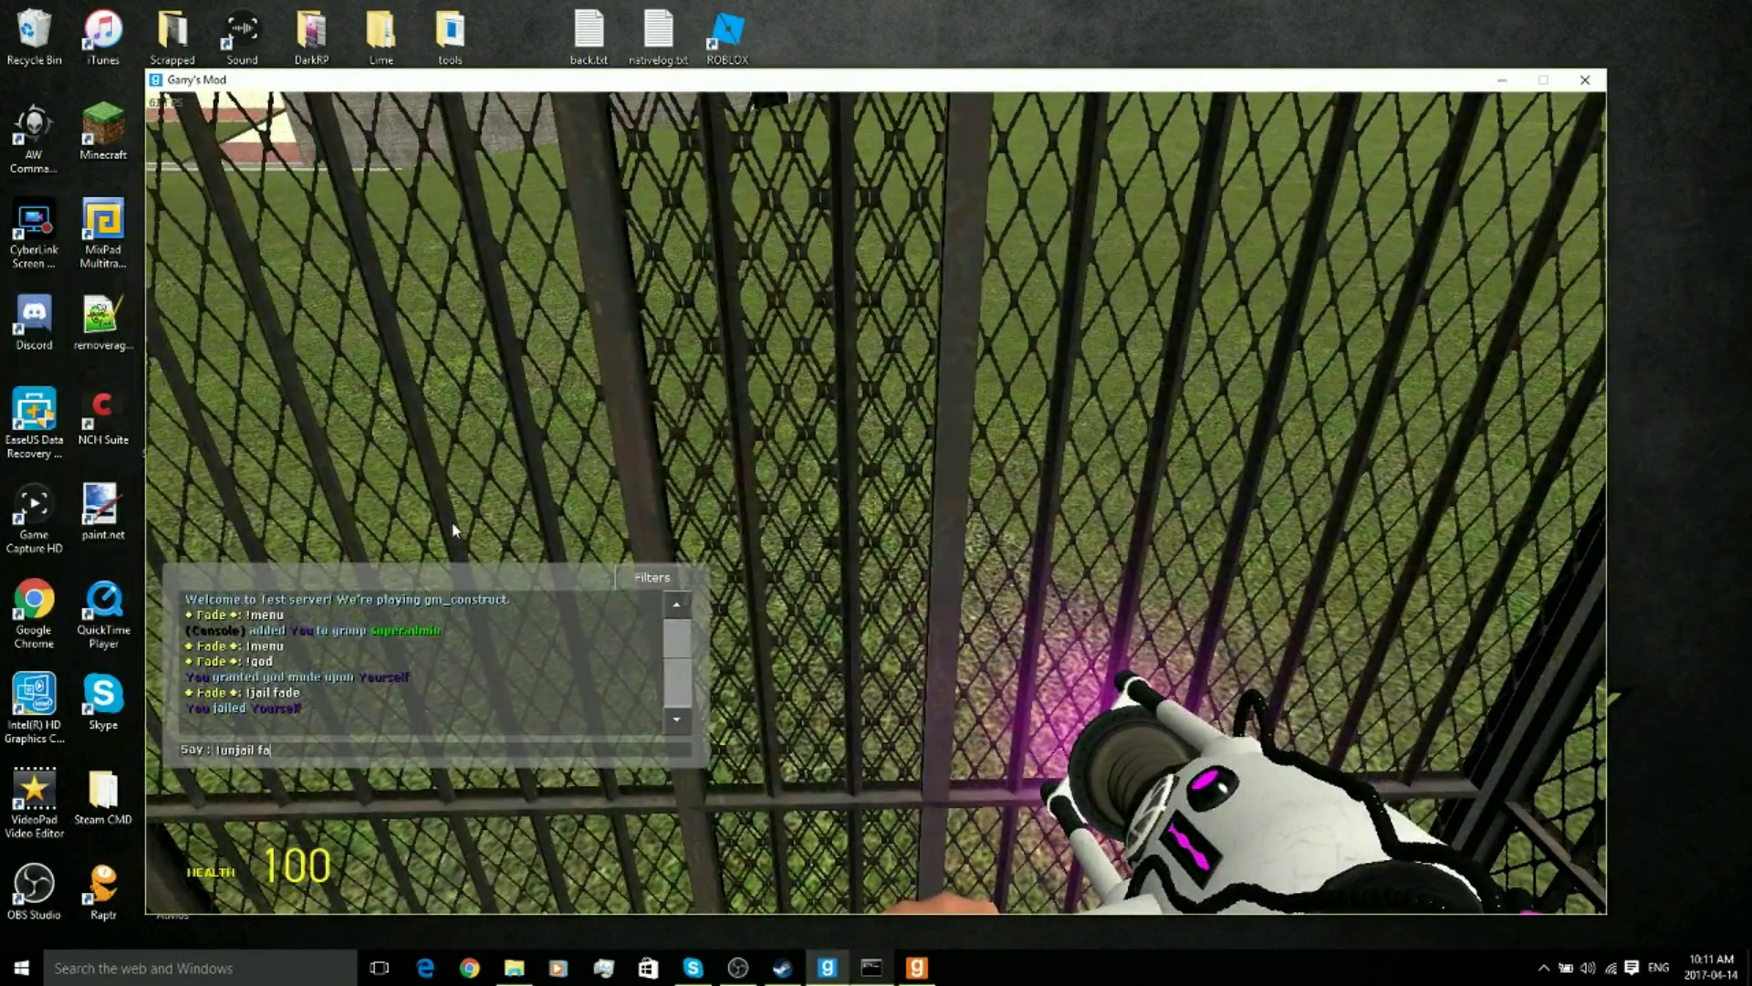
{"action": "key", "text": "Return"}
{"action": "key", "text": "w"}
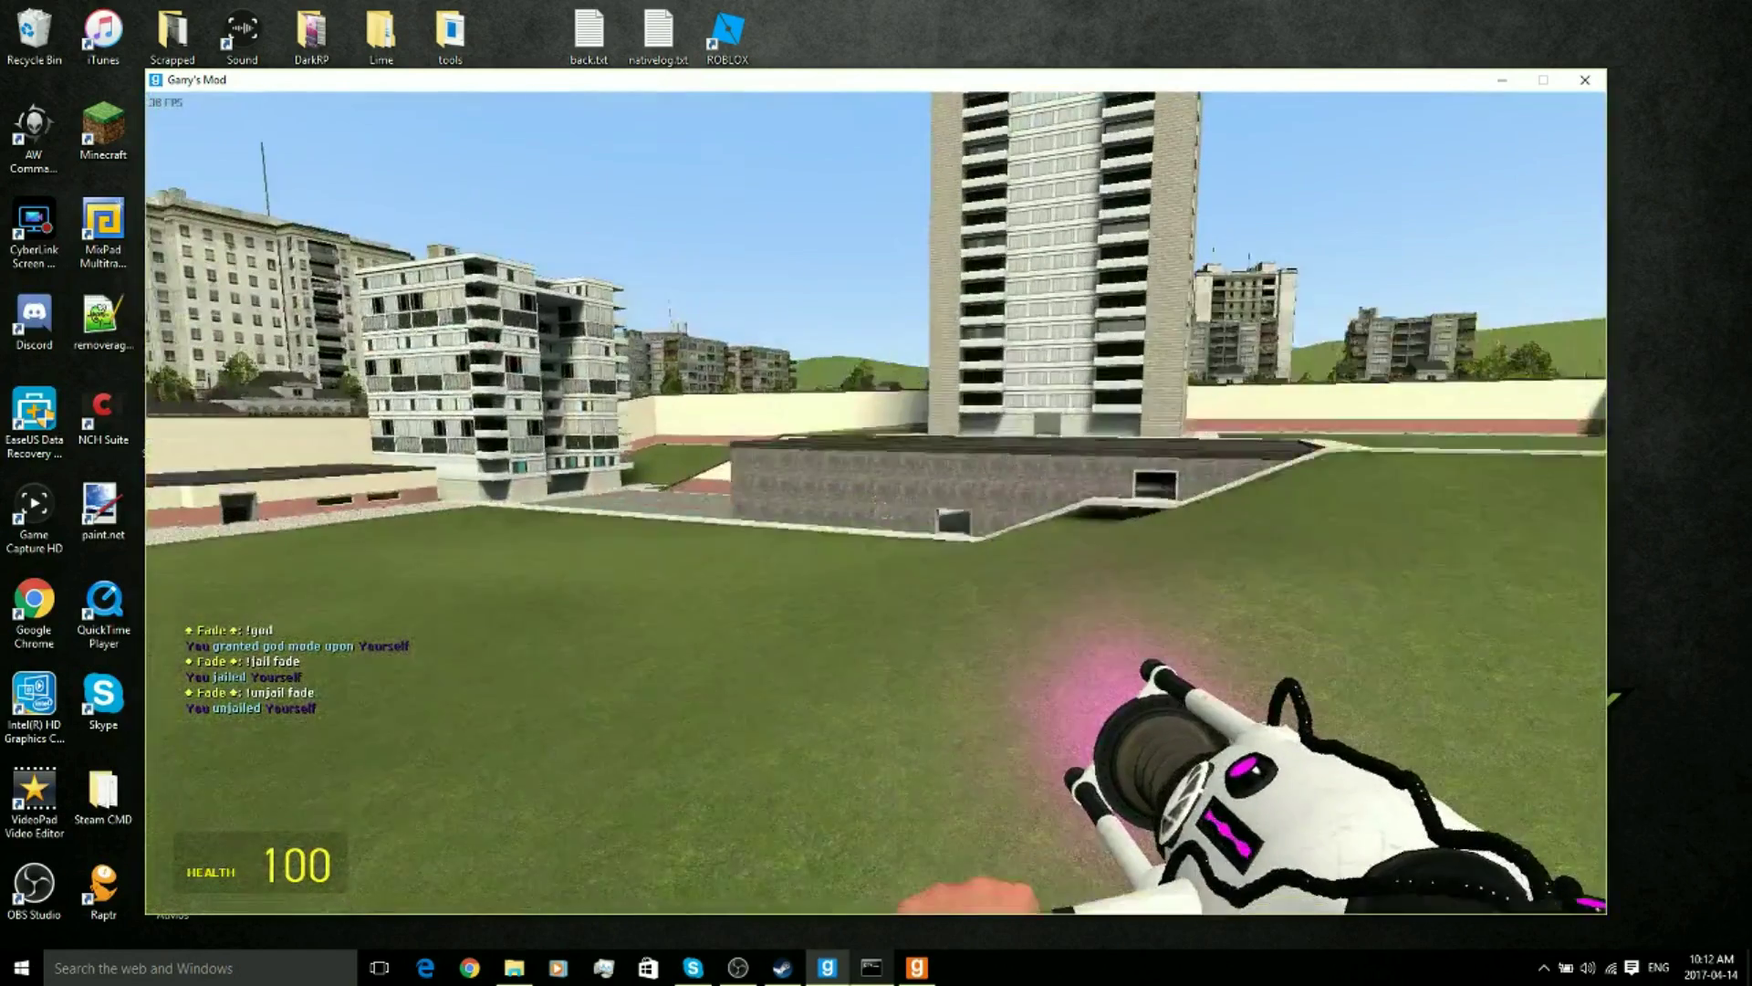
{"action": "key", "text": "alt+F4"}
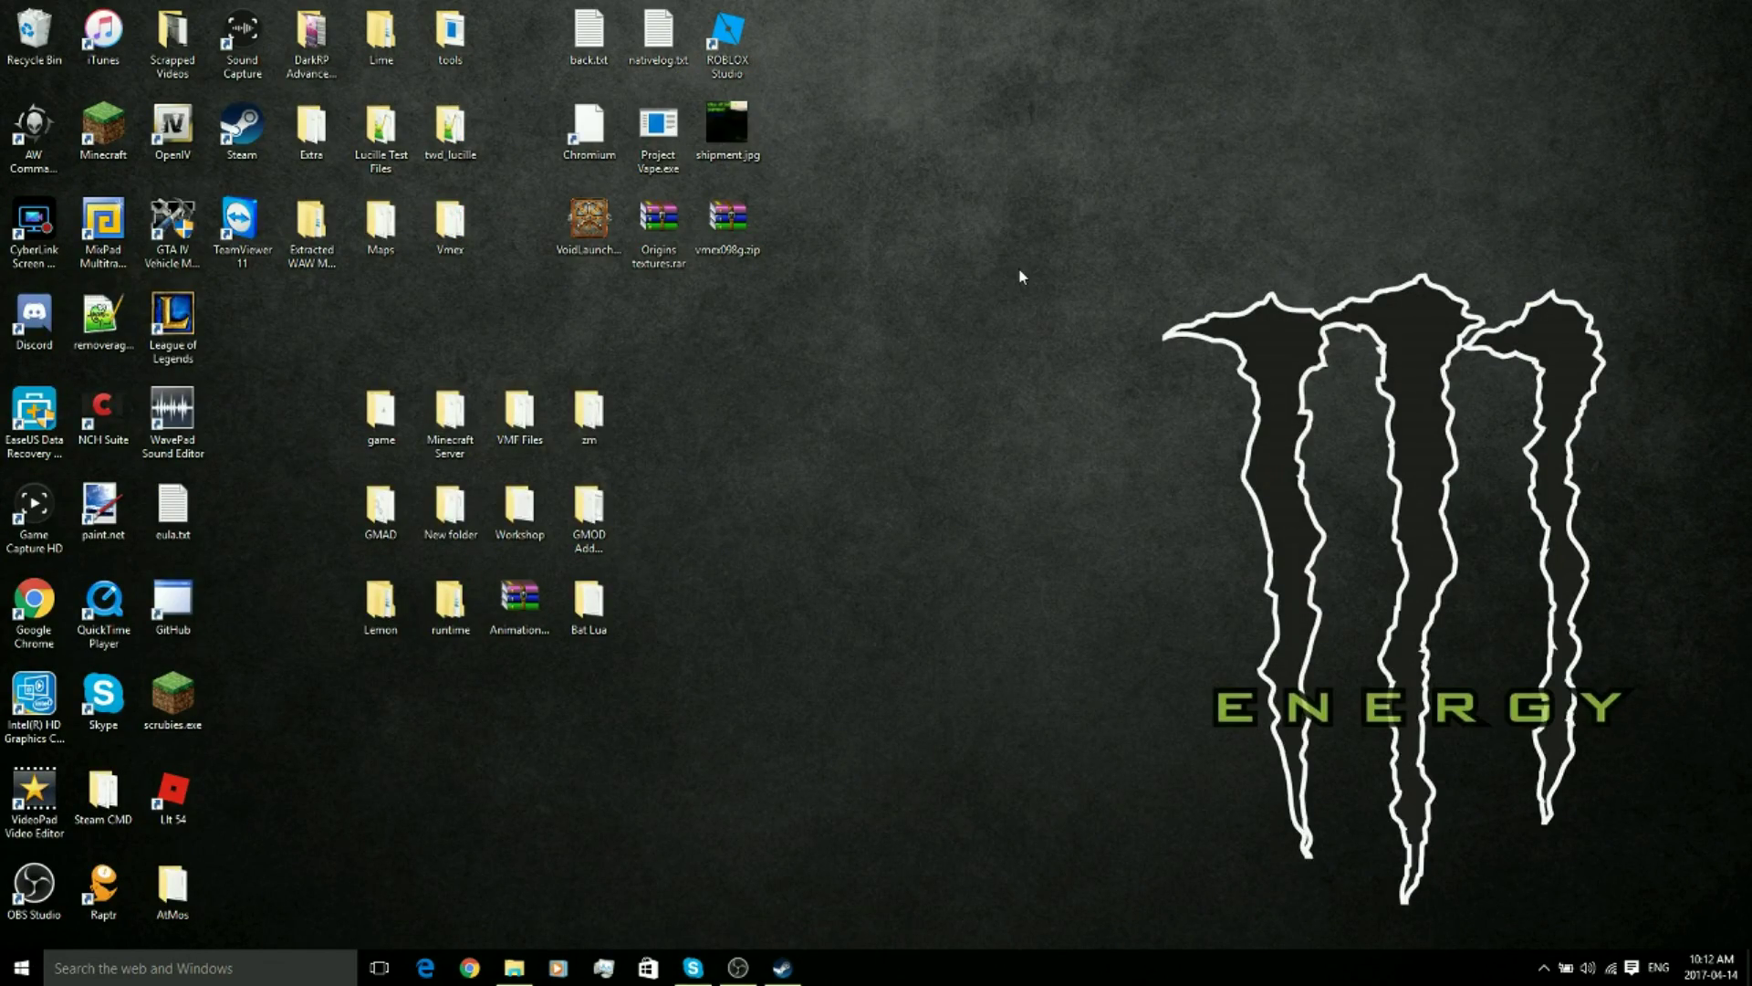